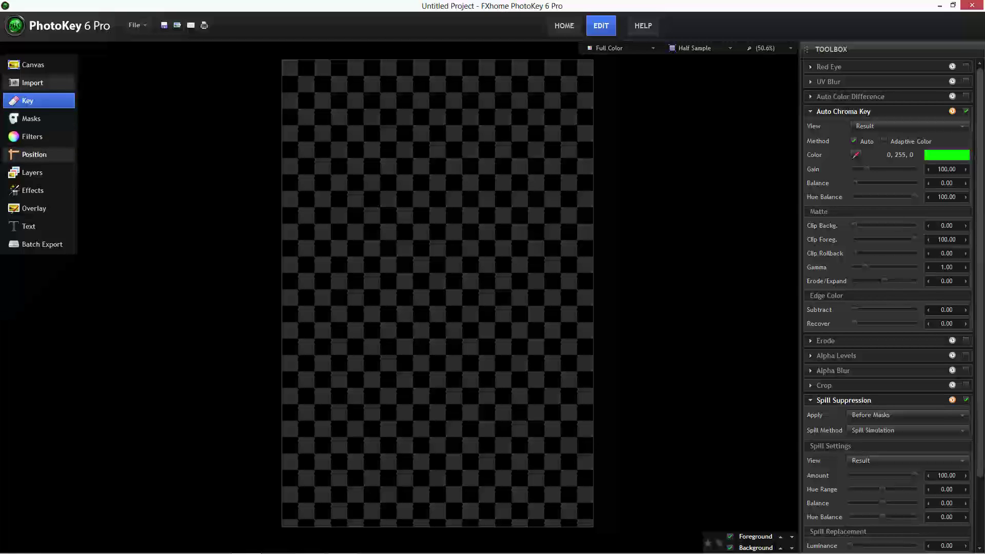
Import Sports & Fashion-227.tif from the webinar folder as the foreground image
left_click(32, 83)
left_click(28, 101)
left_click(32, 83)
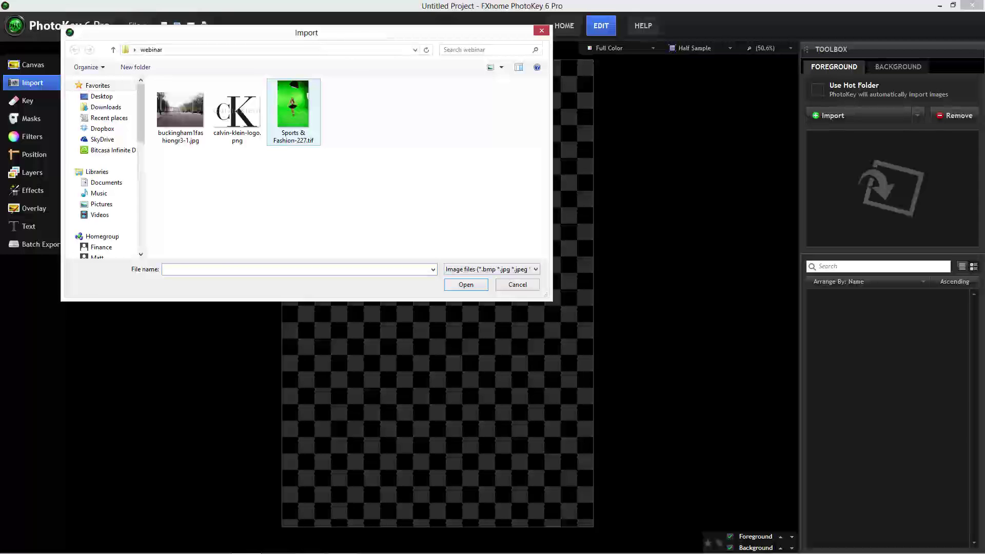
left_click(309, 95)
key("Return")
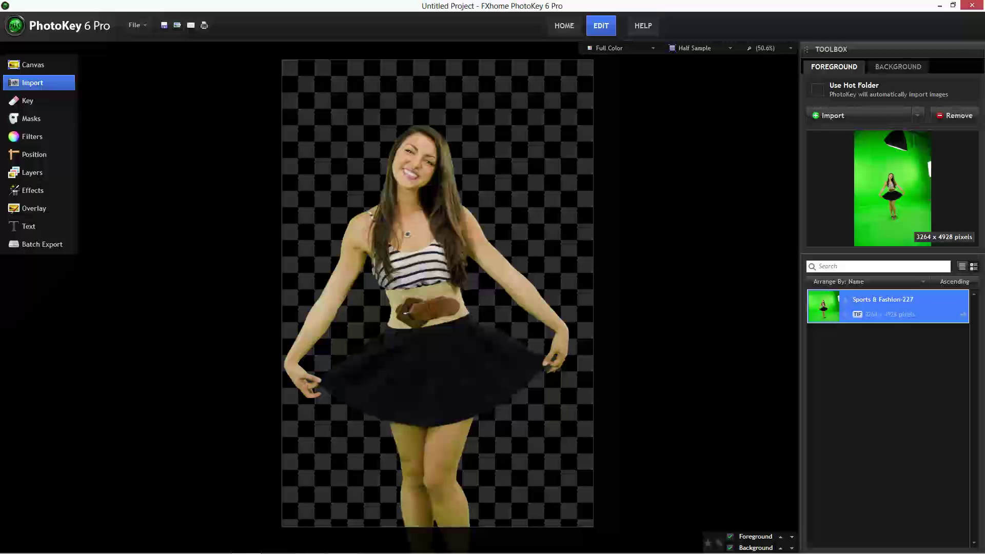
Bring up the keying settings and switch the Auto Chroma Key view to Matte
left_click(39, 100)
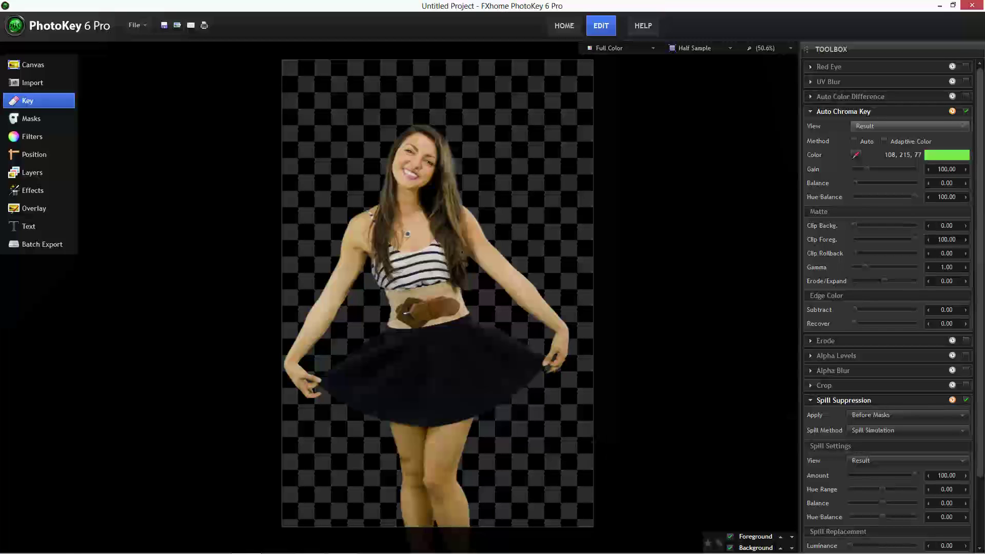
left_click(910, 126)
left_click(910, 126)
left_click(910, 127)
left_click(910, 126)
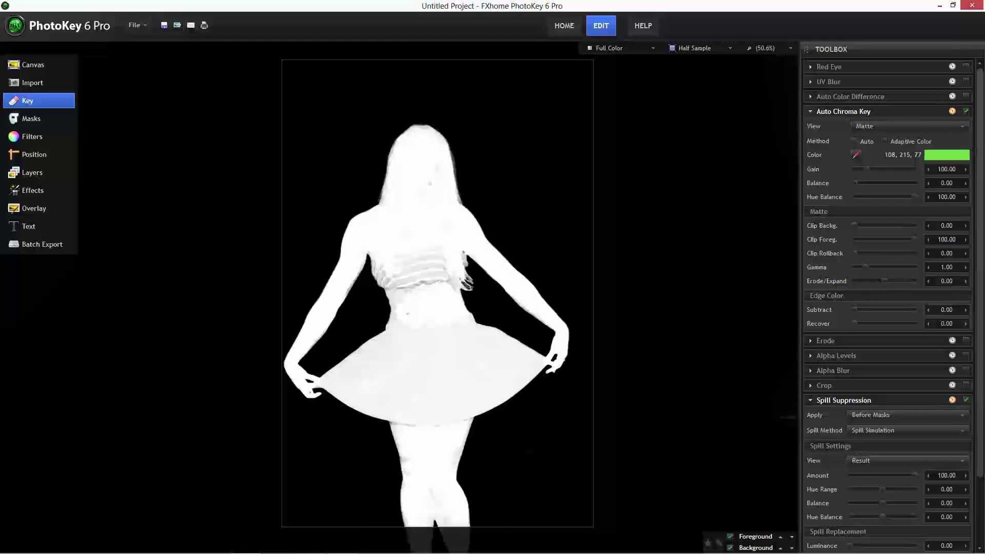
Set the matte's Clip Backg. to 13.01 and Clip Foreg. to 60.98, and return the chroma key view to Result
left_click_drag(855, 226, 861, 225)
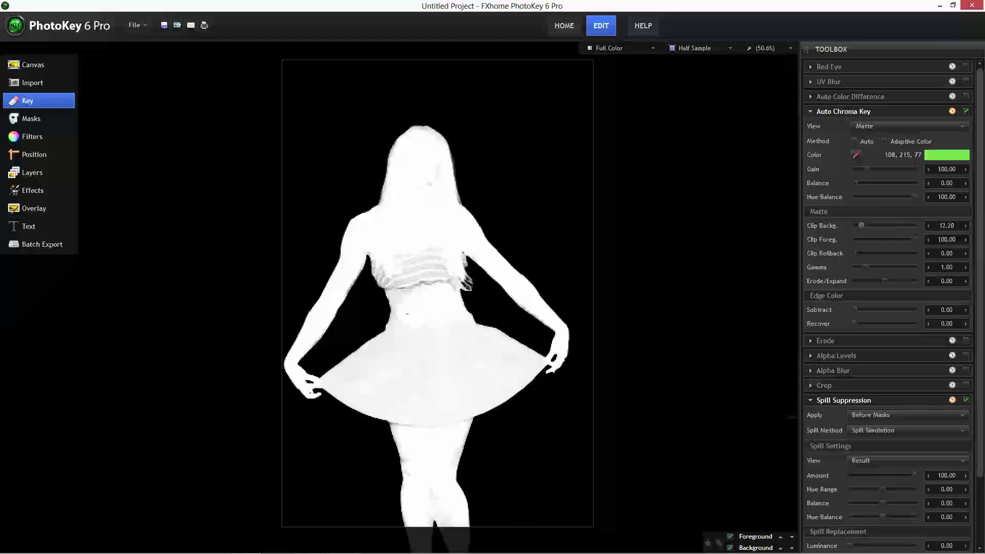
left_click_drag(862, 225, 864, 225)
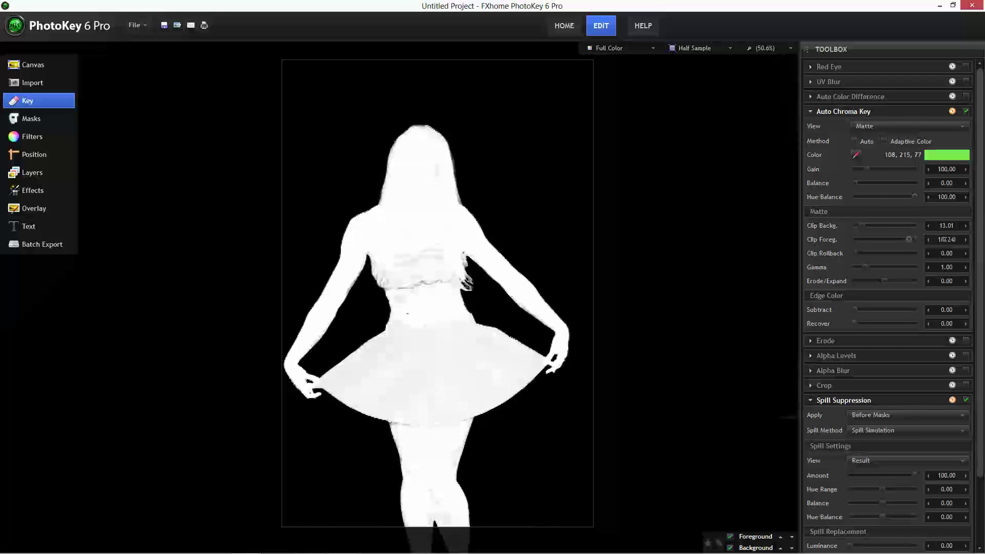
left_click_drag(915, 240, 891, 239)
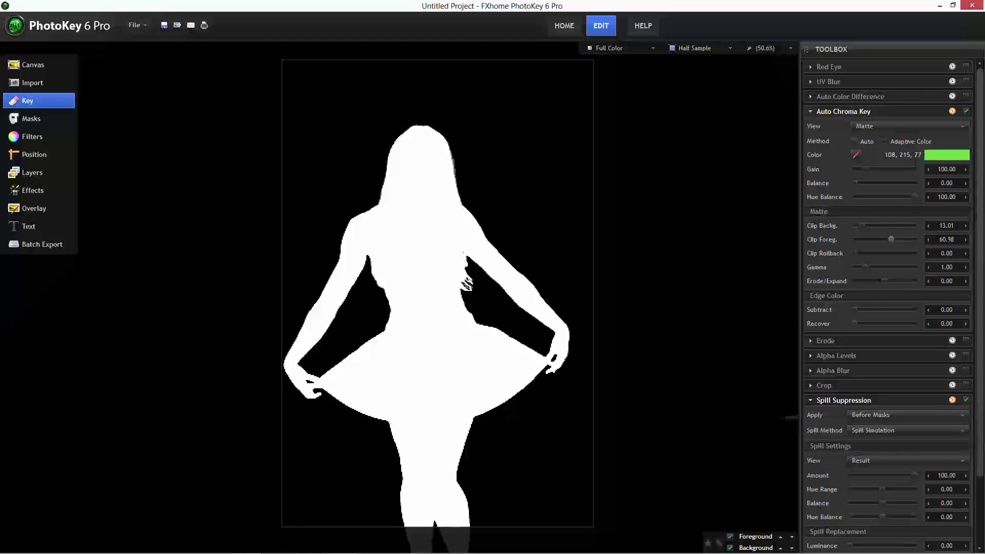
left_click(909, 126)
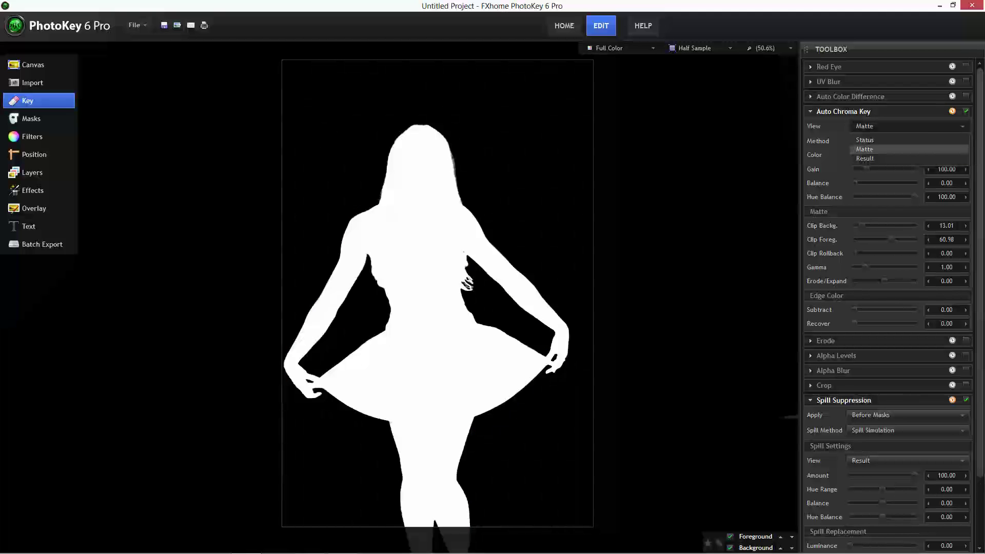
left_click(865, 158)
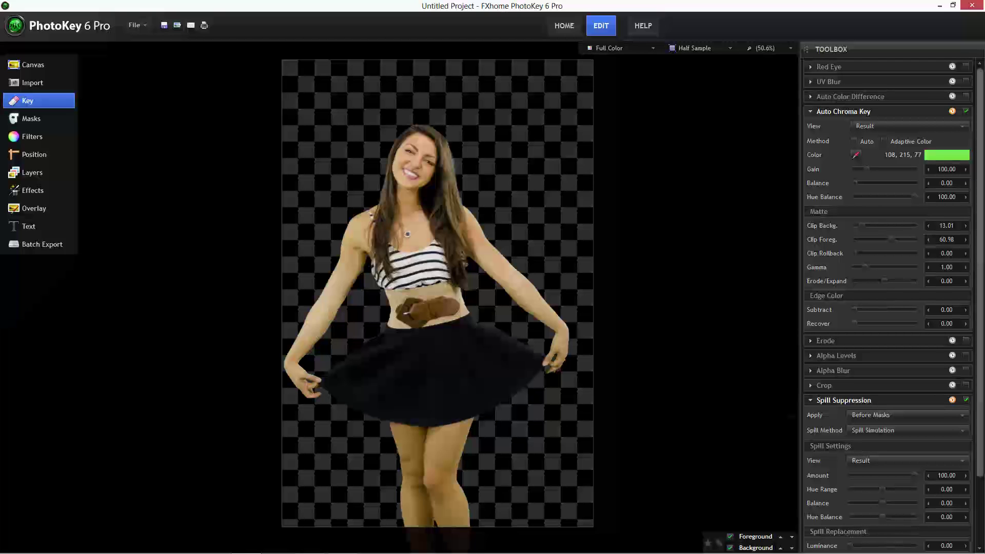
Enable the Erode effect on the foreground key and set its amount to 2
scroll(888, 308, "down", 2)
scroll(888, 308, "up", 2)
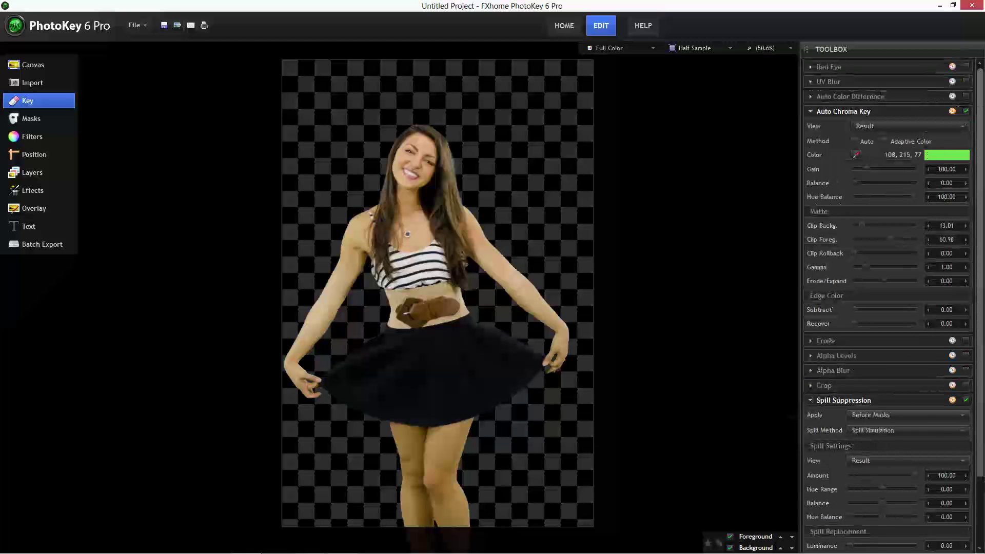
scroll(888, 308, "down", 2)
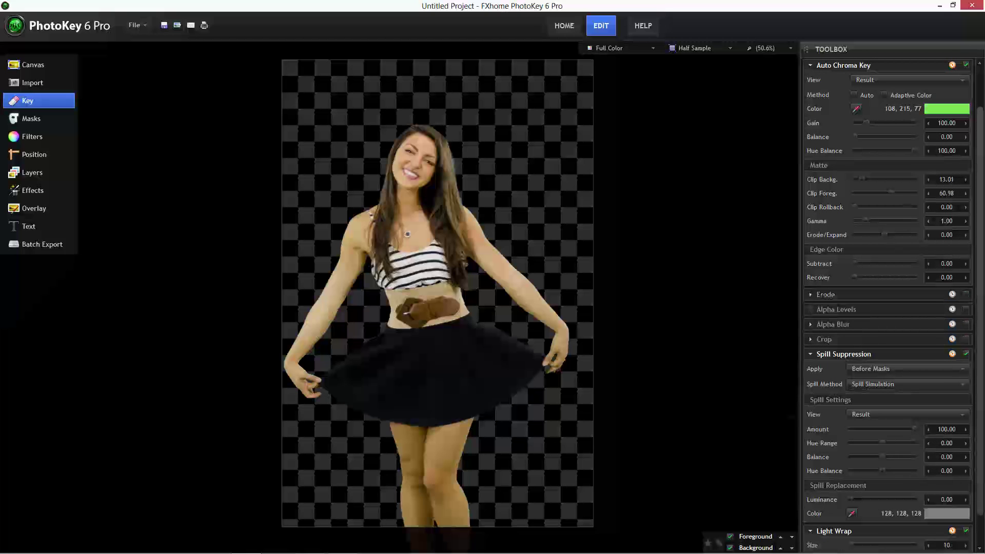
left_click(826, 295)
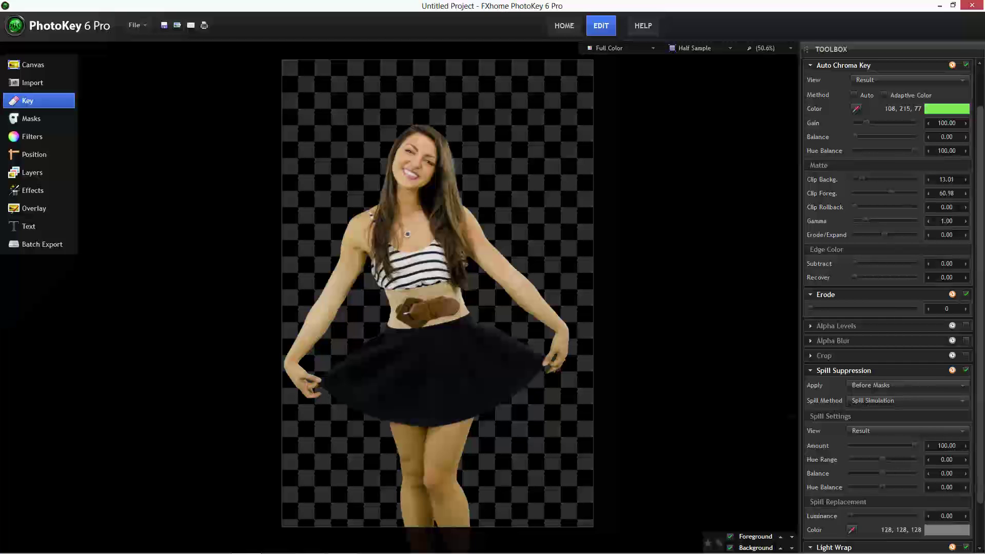
mouse_move(811, 309)
left_mouse_down()
mouse_move(879, 308)
mouse_move(826, 308)
left_mouse_up()
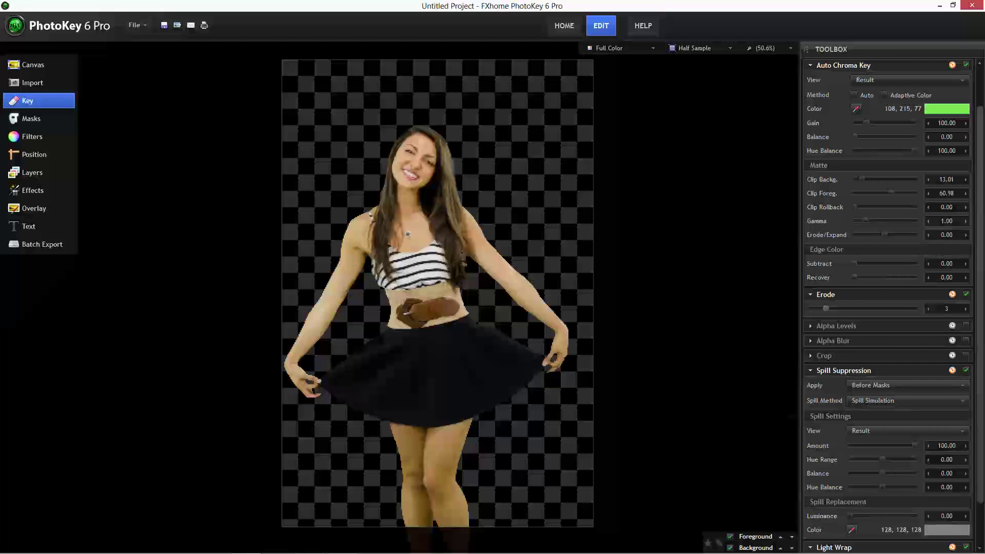
left_click_drag(826, 309, 820, 309)
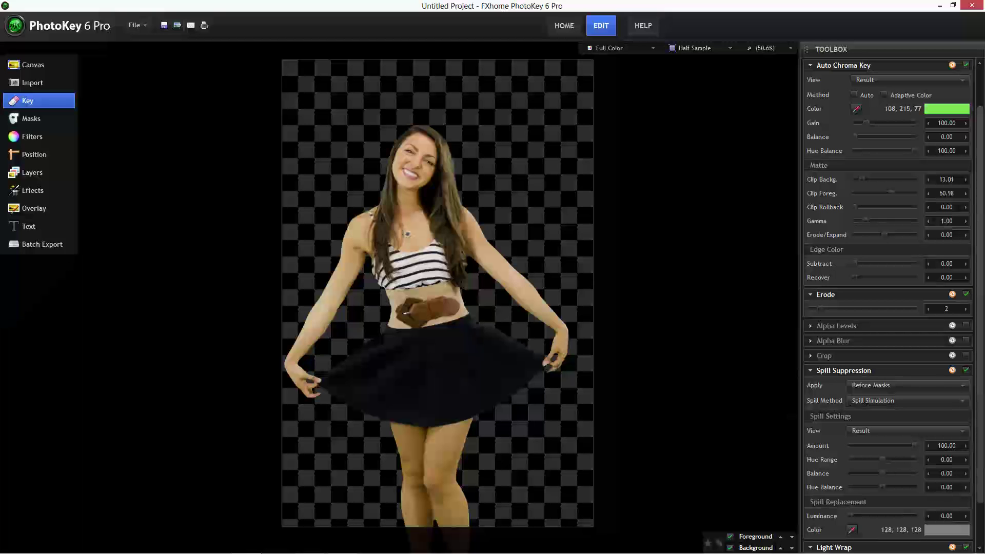
Change the Spill Suppression method to Extended
scroll(887, 308, "down", 1)
scroll(888, 308, "down", 3)
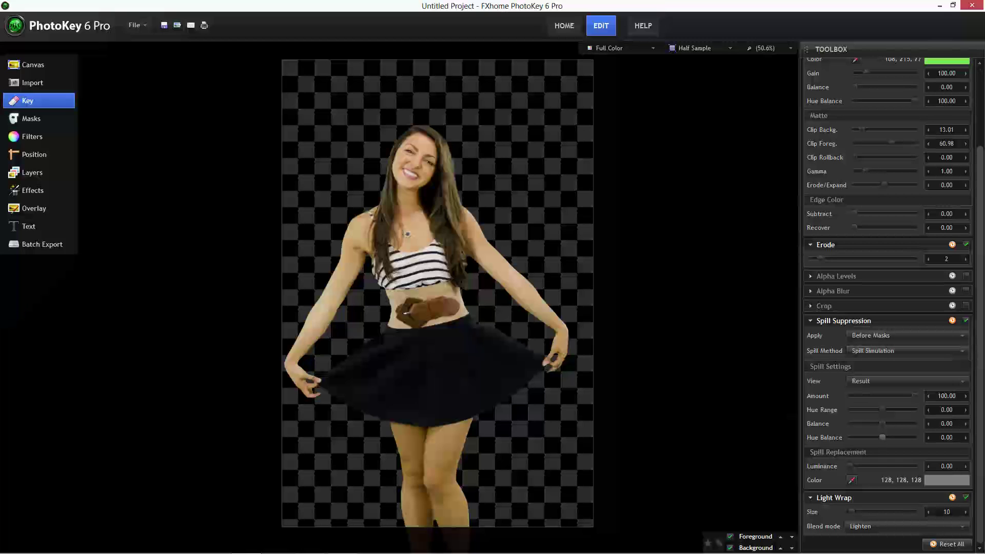
left_click(907, 351)
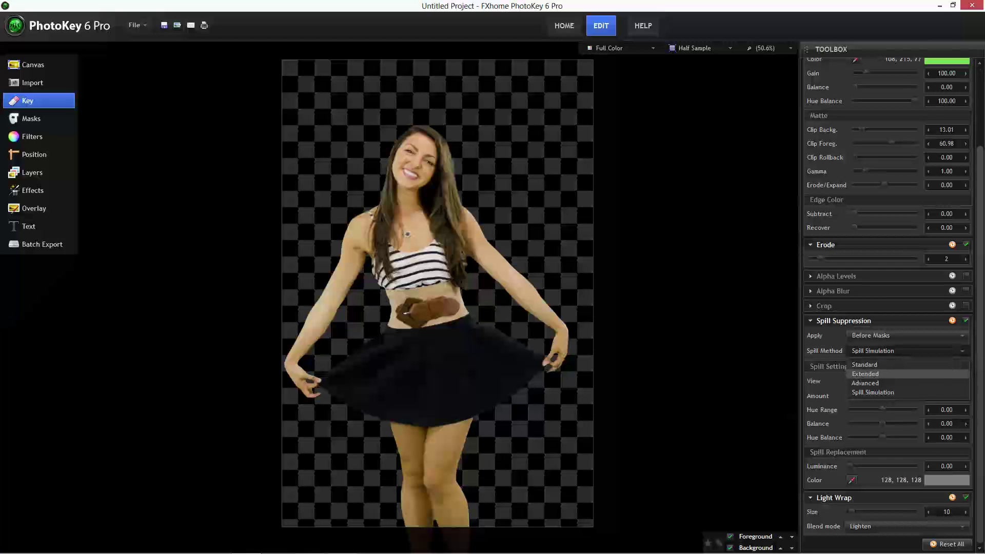
left_click(865, 374)
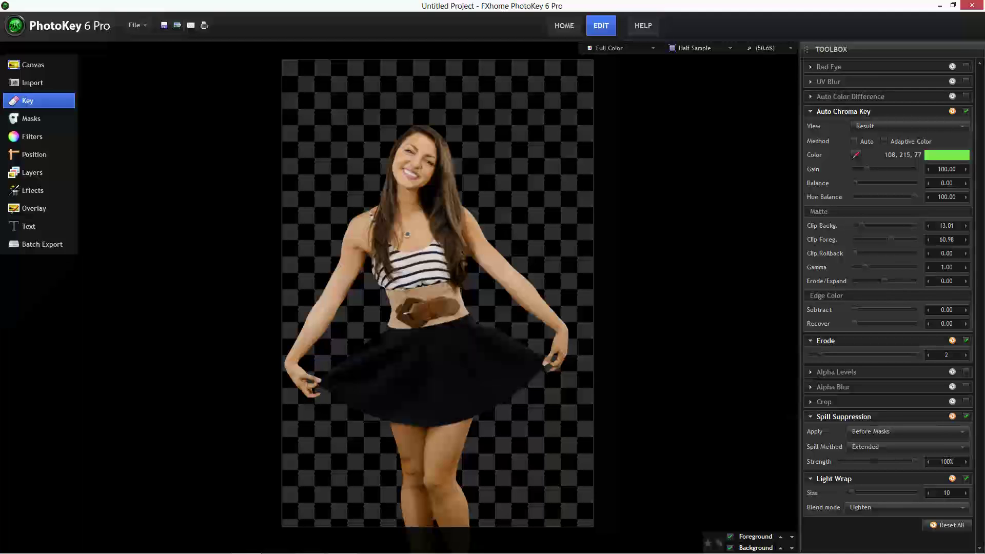
Import buckingham1fashiongr3-1.jpg as the background image and choose As Background for the canvas preset
left_click(31, 83)
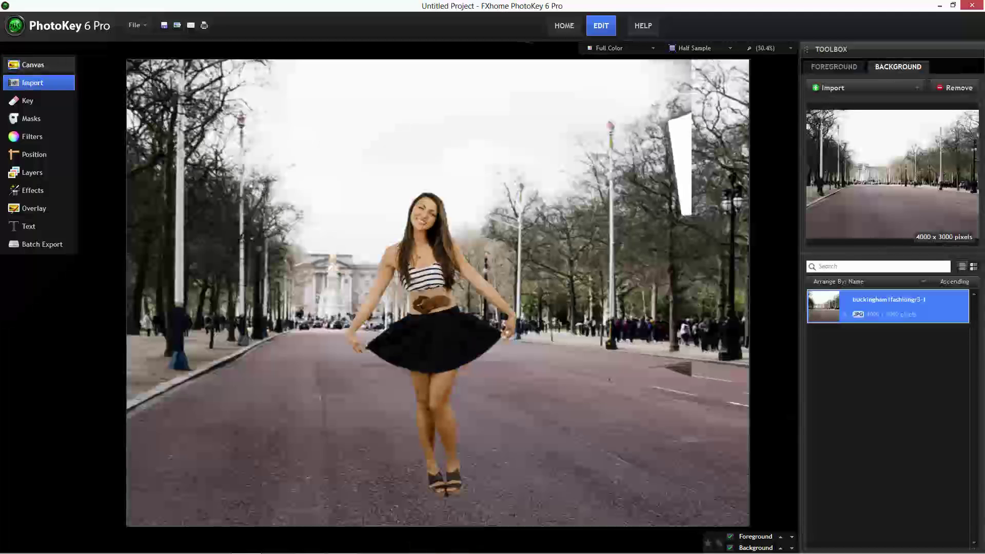
left_click(39, 64)
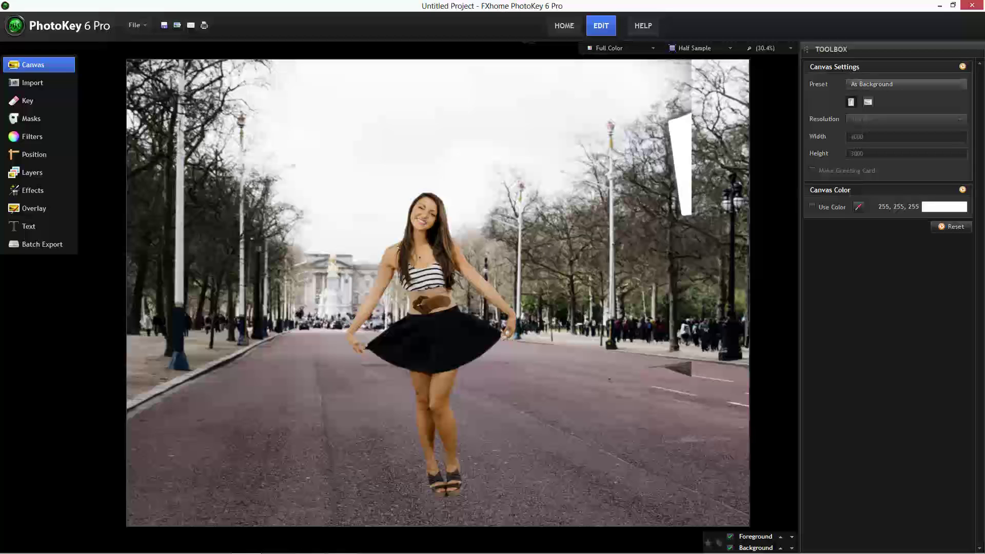
left_click(907, 84)
left_click(907, 84)
left_click(906, 84)
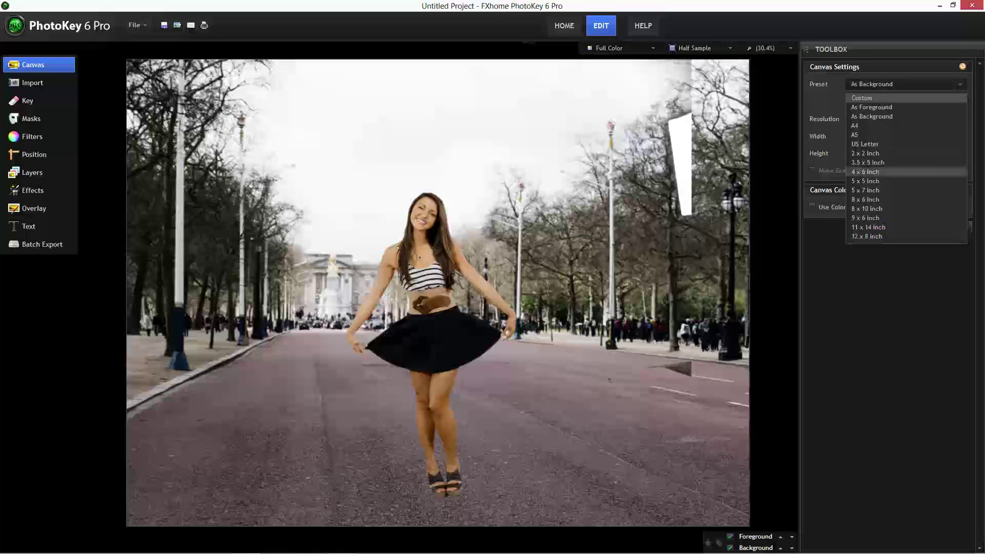
left_click(873, 116)
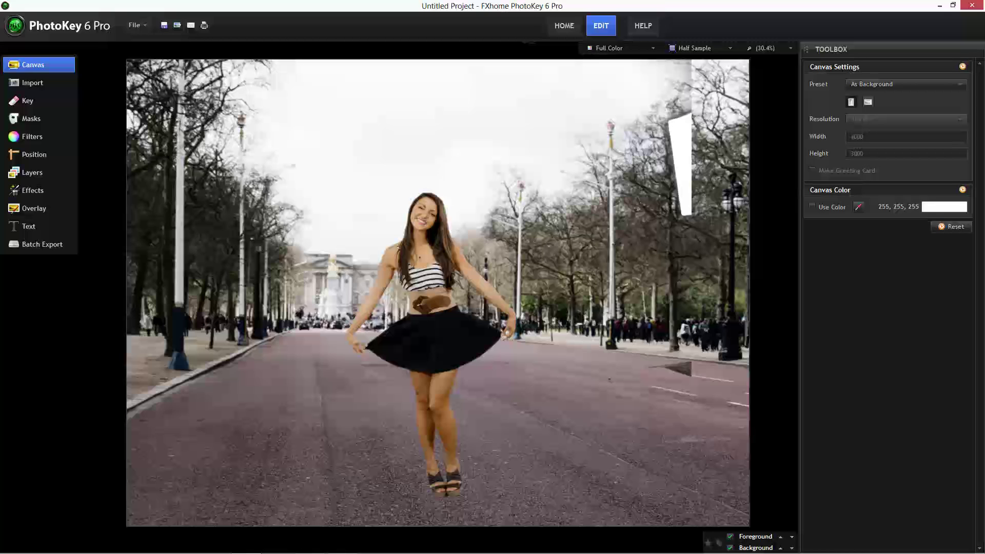
Add a new mask of type Remove Alpha to the foreground
left_click(31, 119)
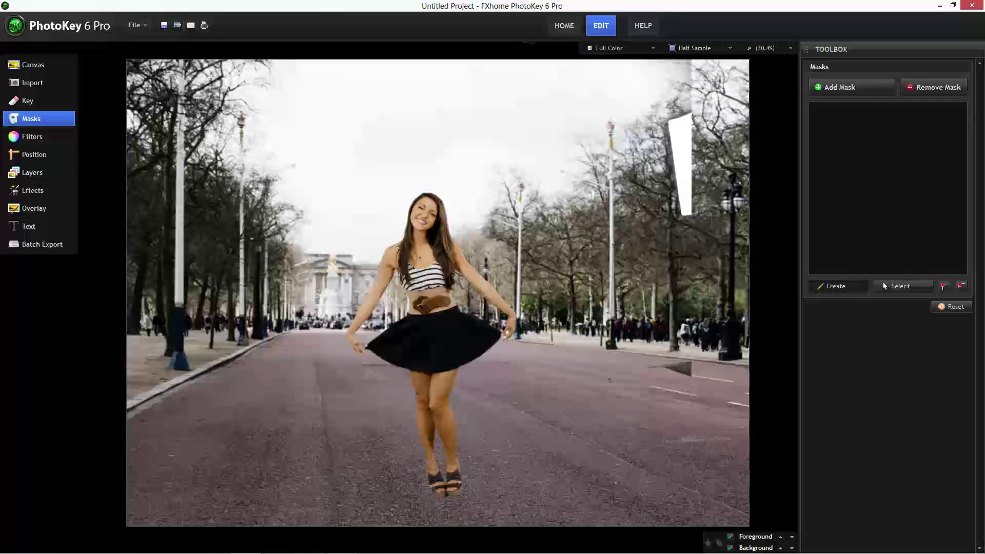
left_click(840, 87)
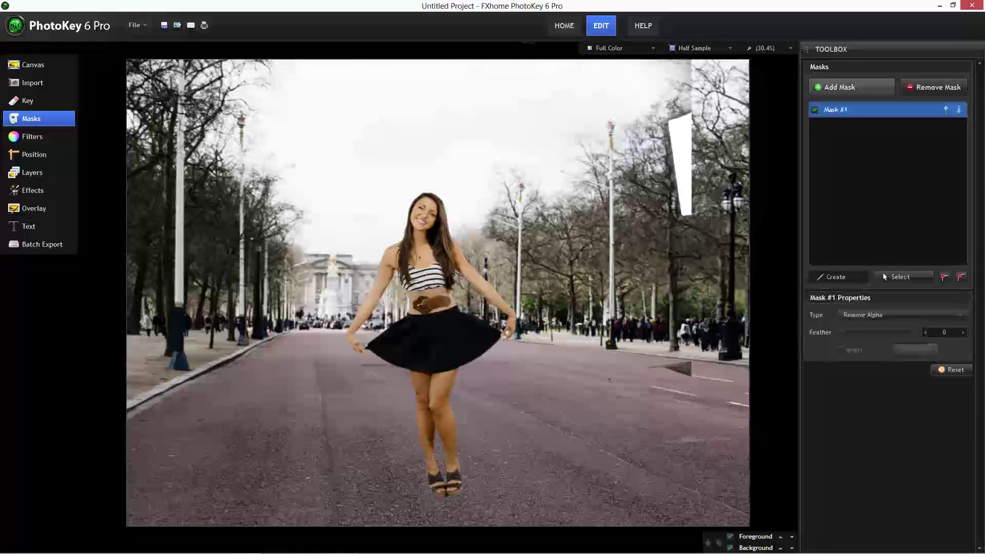
key("Delete")
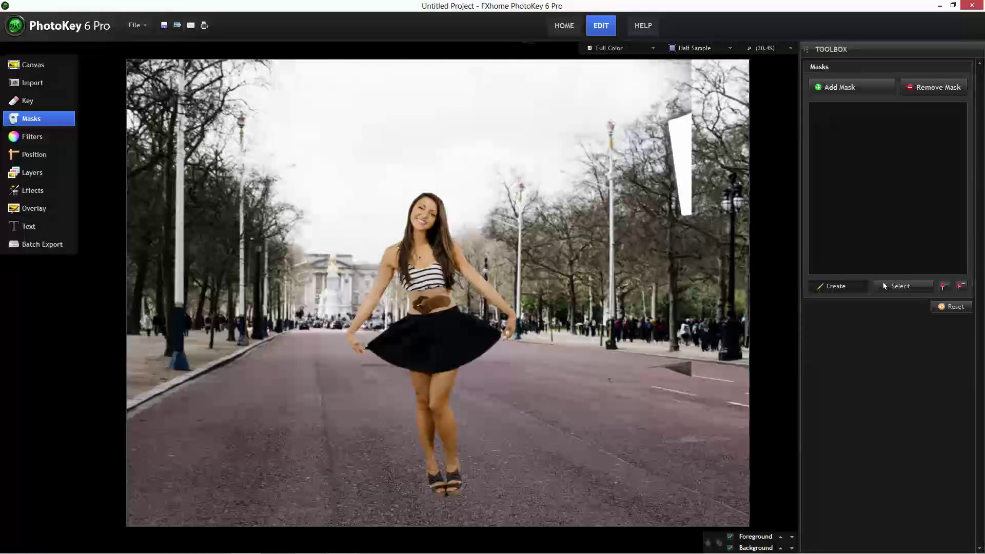
left_click(840, 88)
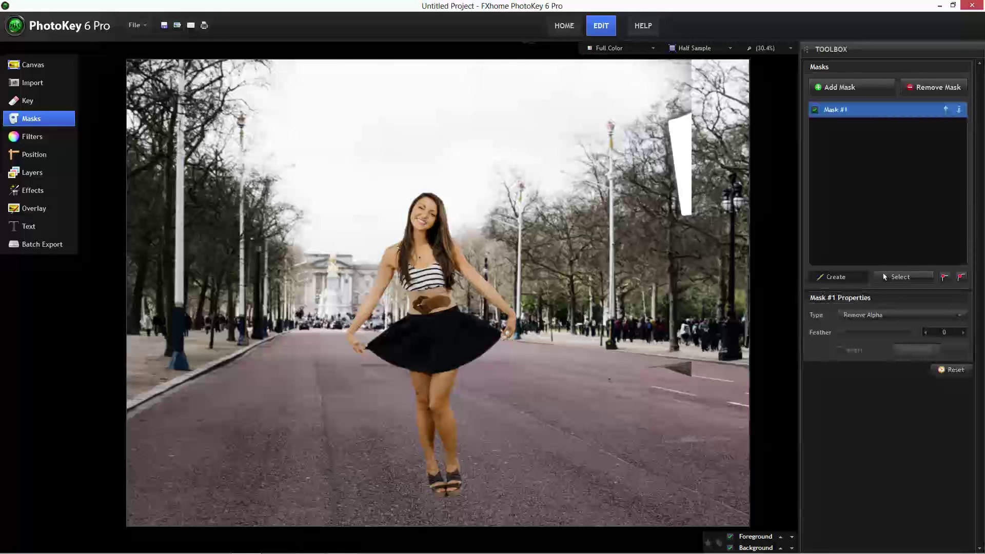
Draw a closed mask outline loosely around the woman, including her head, both hands, skirt and feet
left_click(462, 404)
left_click(470, 451)
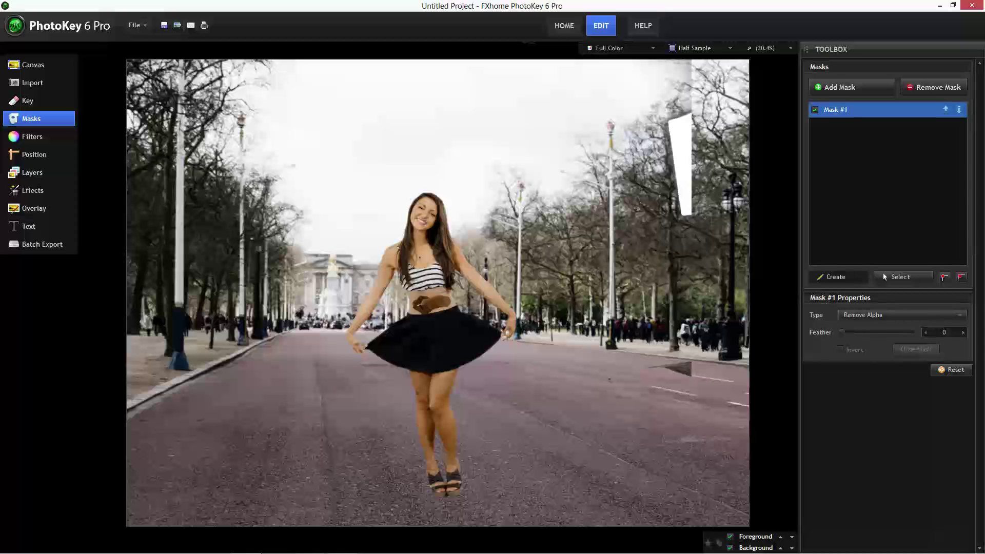
left_click(478, 489)
left_click(480, 371)
left_click(506, 355)
left_click(523, 329)
left_click(392, 213)
left_click(394, 375)
left_click(398, 404)
left_click(405, 432)
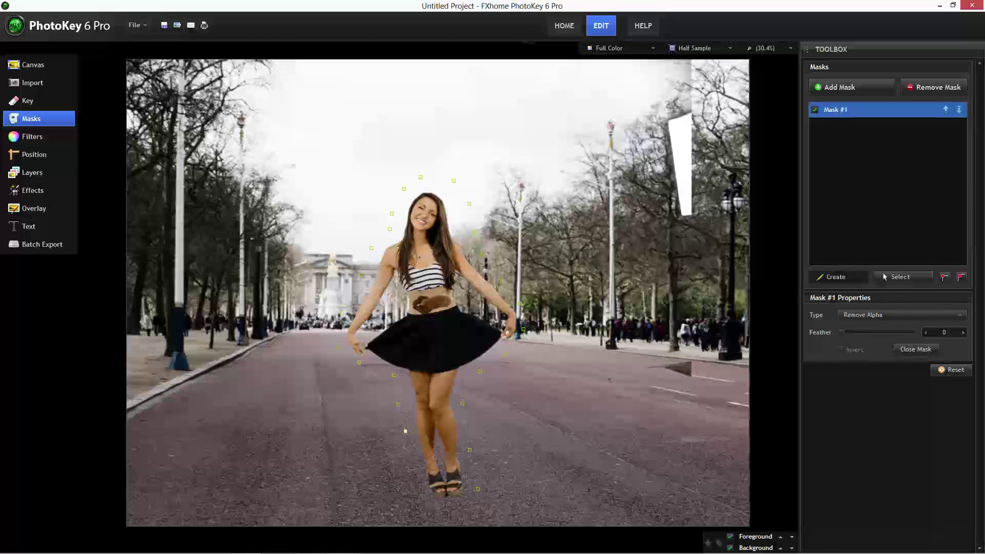
left_click(405, 457)
left_click(408, 481)
left_click(412, 501)
left_click(447, 506)
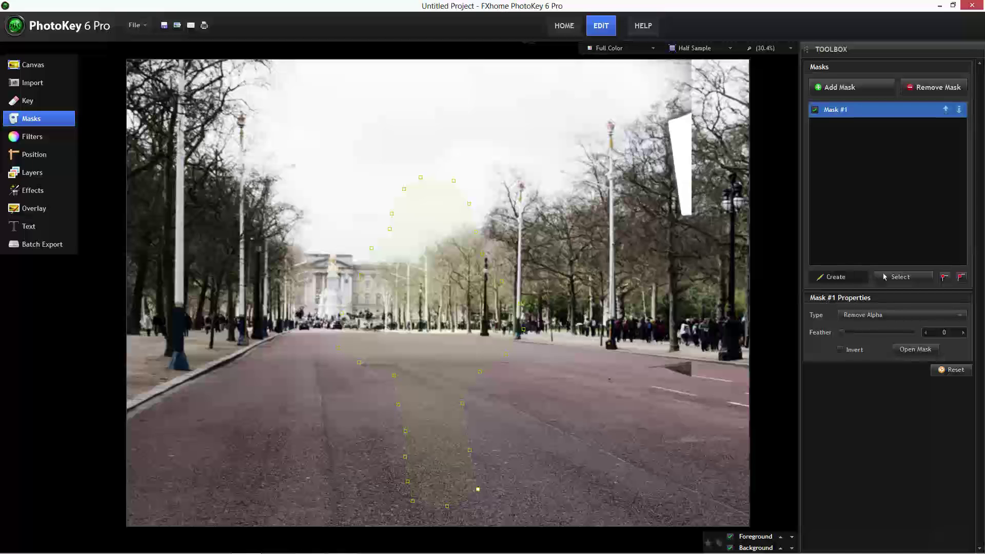
Invert the woman's mask and set its Feather to 4
left_click(840, 350)
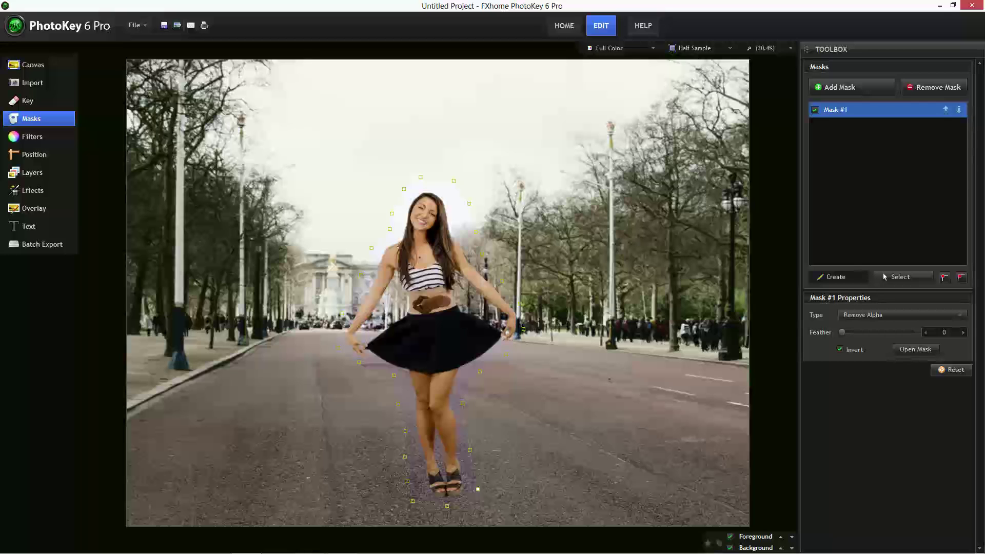
left_click_drag(842, 332, 845, 333)
left_click_drag(844, 332, 843, 332)
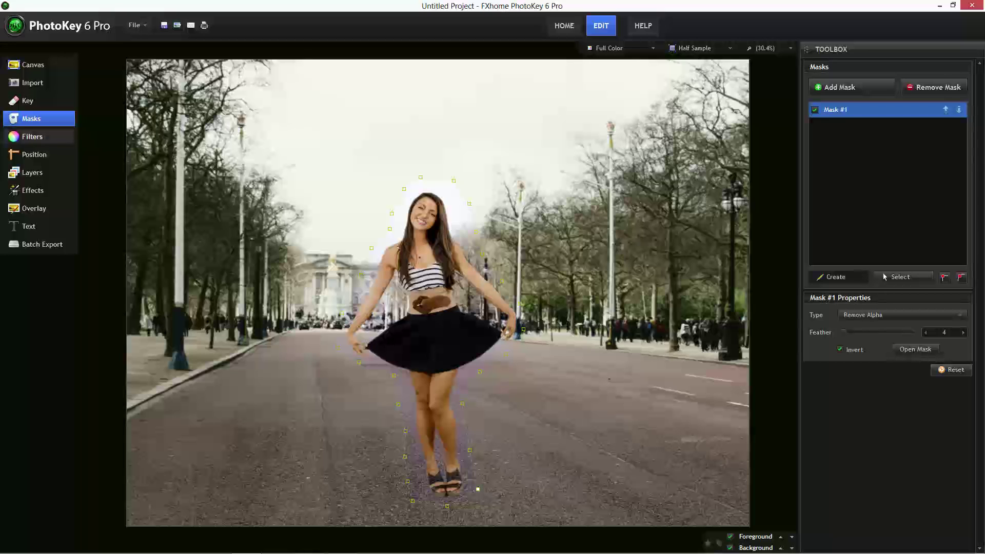
Move the foreground woman to 28.83% horizontal and 8.72% vertical, and scale her to 120.19%
left_click(34, 154)
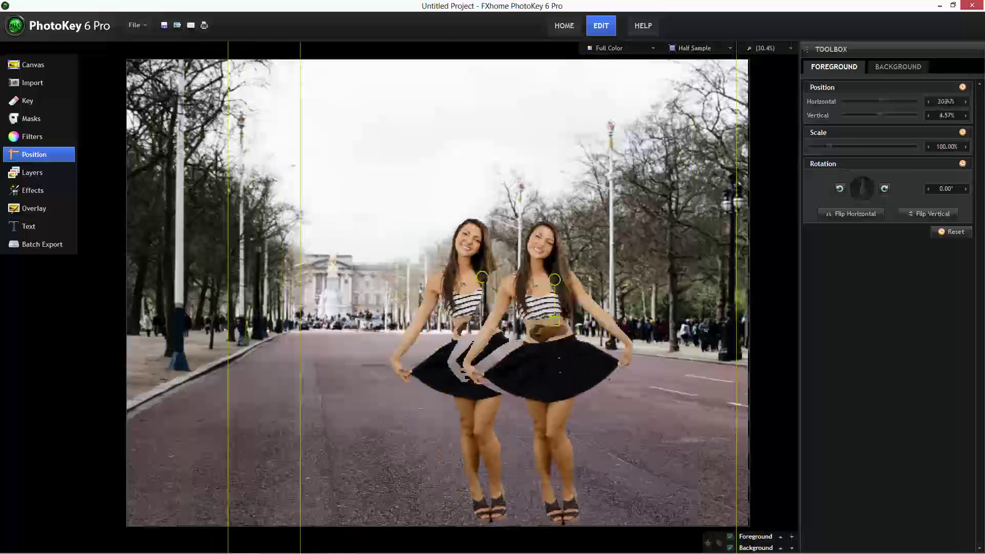
left_click_drag(548, 261, 589, 259)
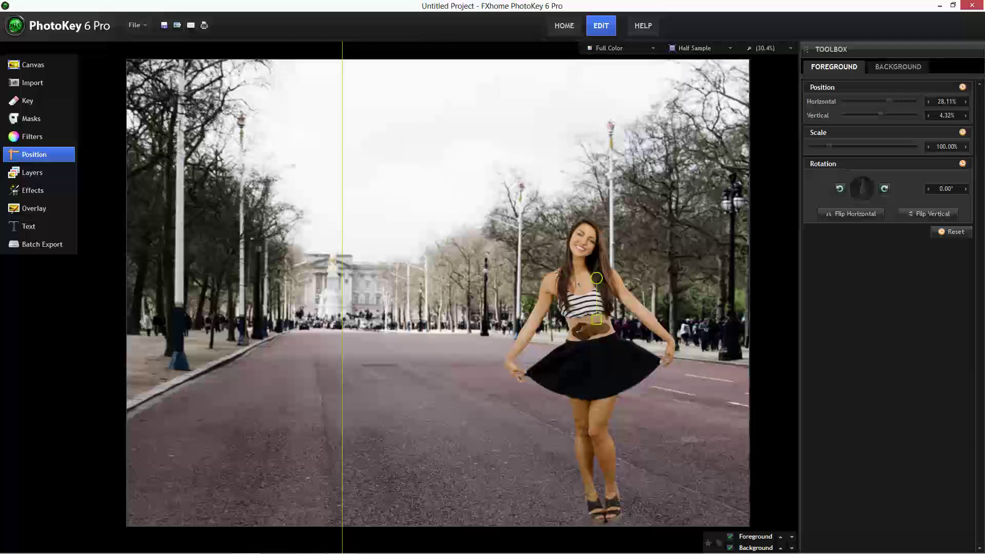
left_click_drag(597, 320, 601, 347)
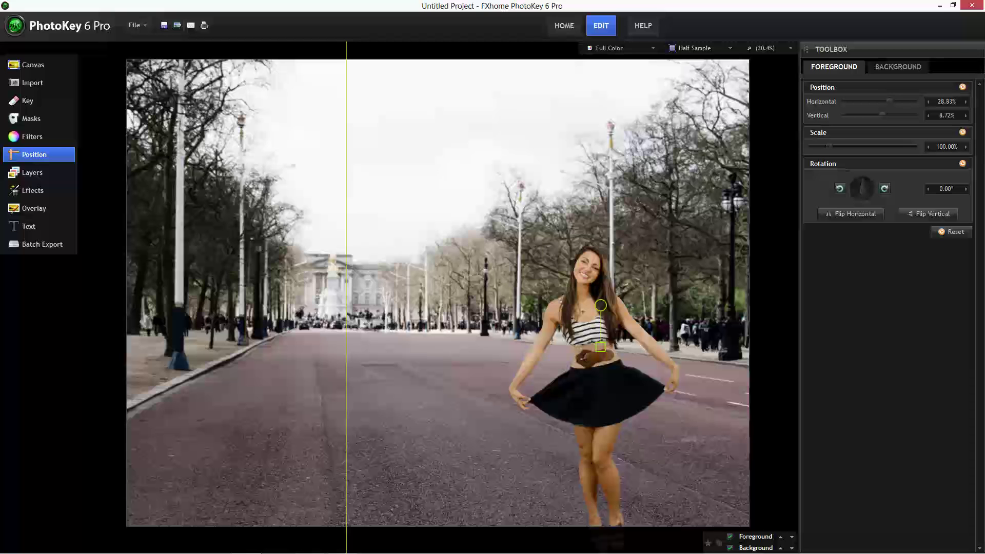
left_click_drag(830, 146, 831, 146)
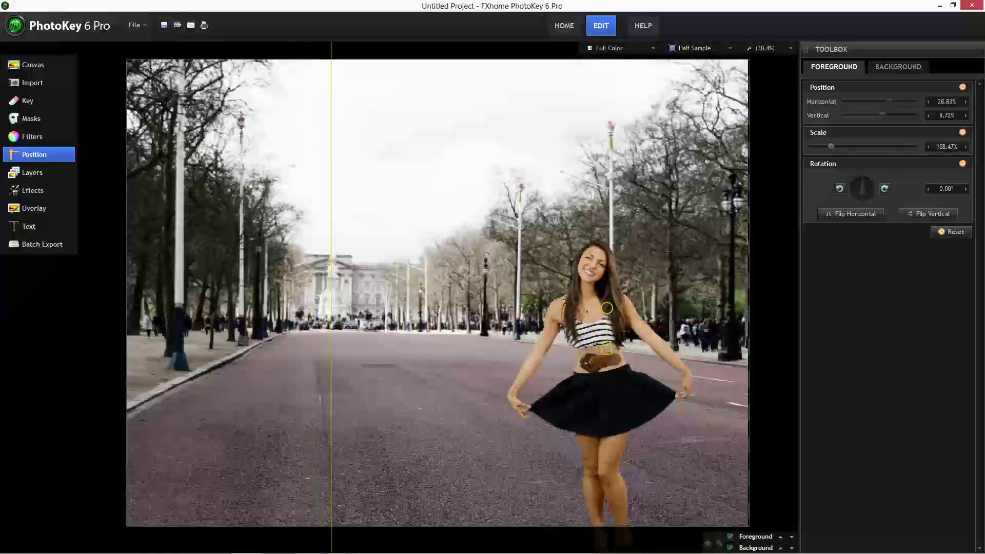
left_click_drag(831, 146, 833, 146)
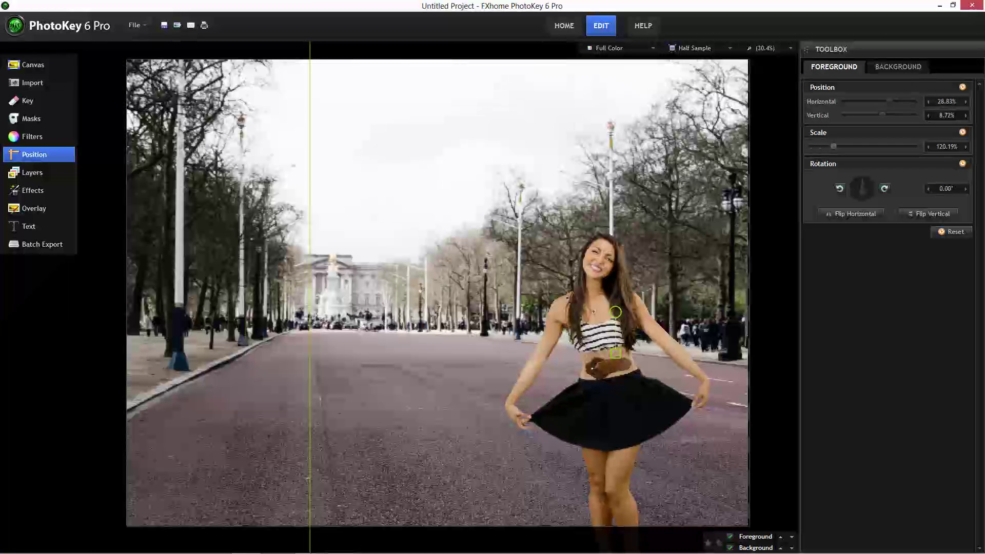
Reposition the foreground woman to 23.35% horizontal and 4.07% vertical
left_click_drag(610, 281, 577, 245)
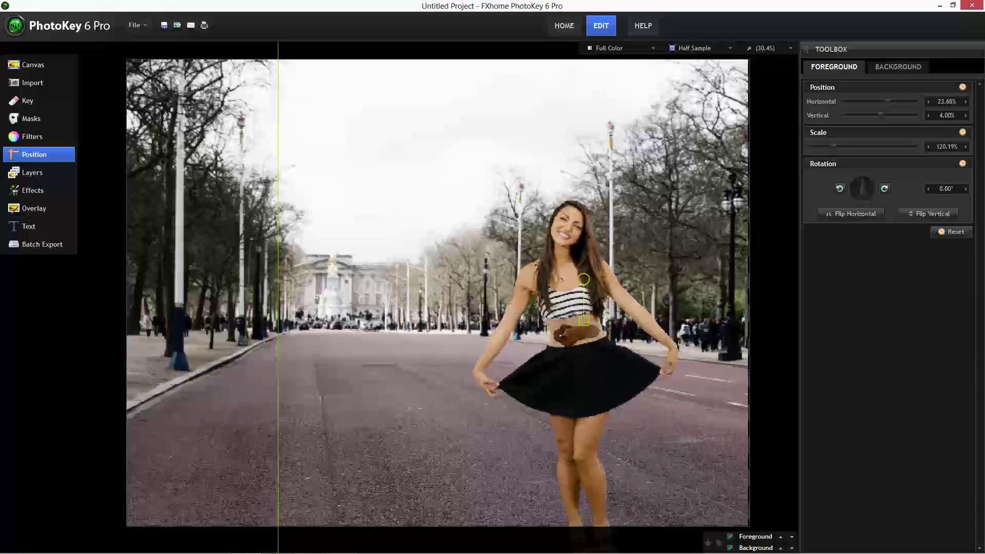
left_click_drag(578, 245, 576, 246)
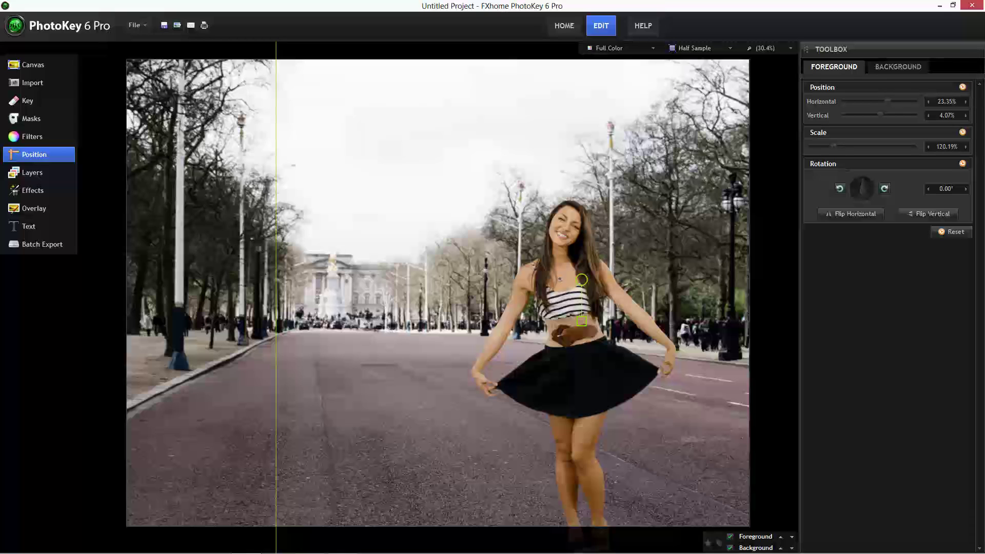
left_click(898, 67)
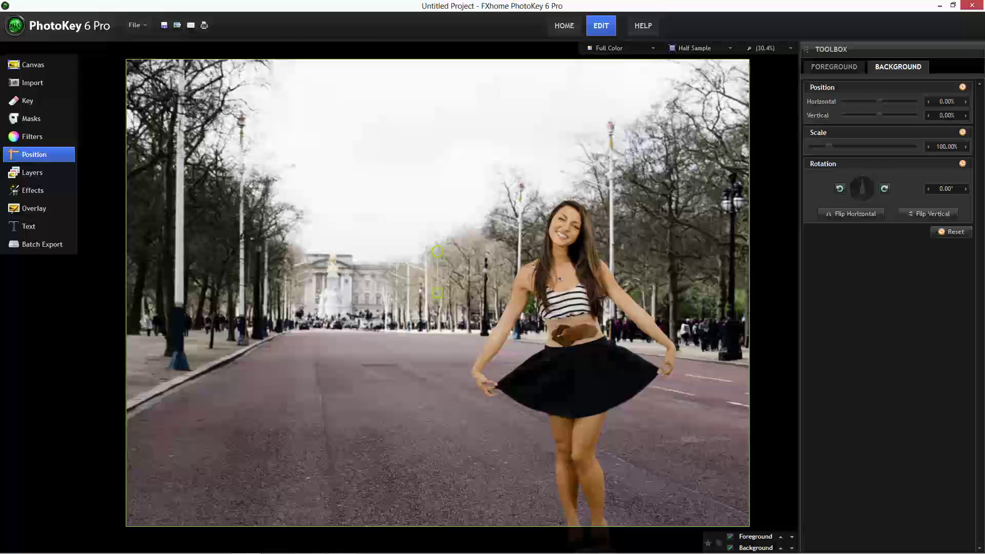
left_click(835, 67)
left_click(898, 66)
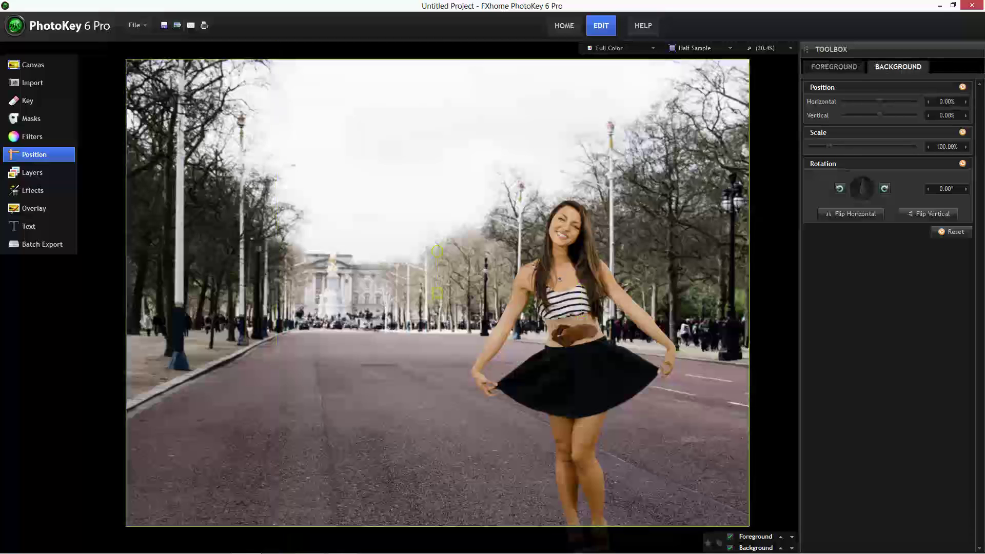
left_click(834, 67)
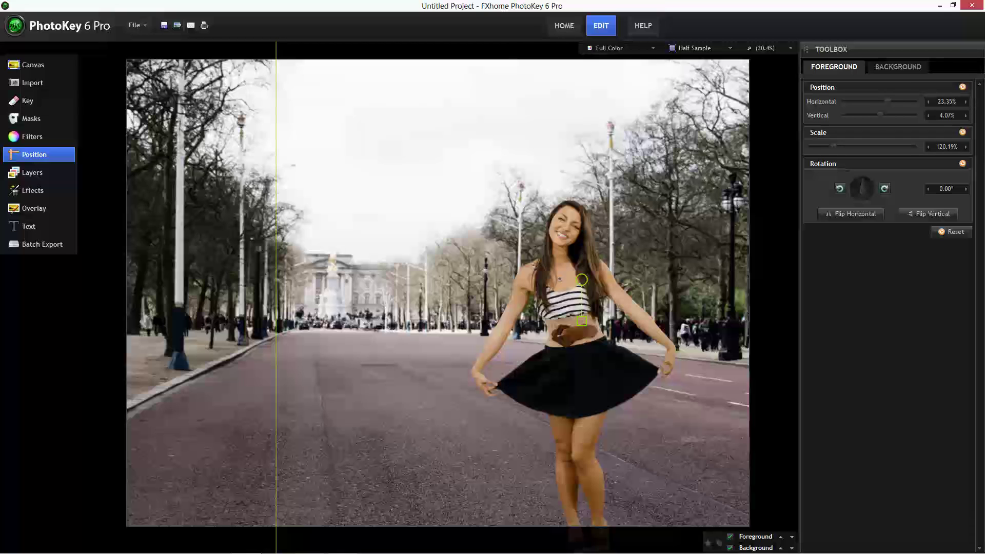
Try a much larger Light Wrap size on the woman's key, then reduce the size to 13
left_click(31, 101)
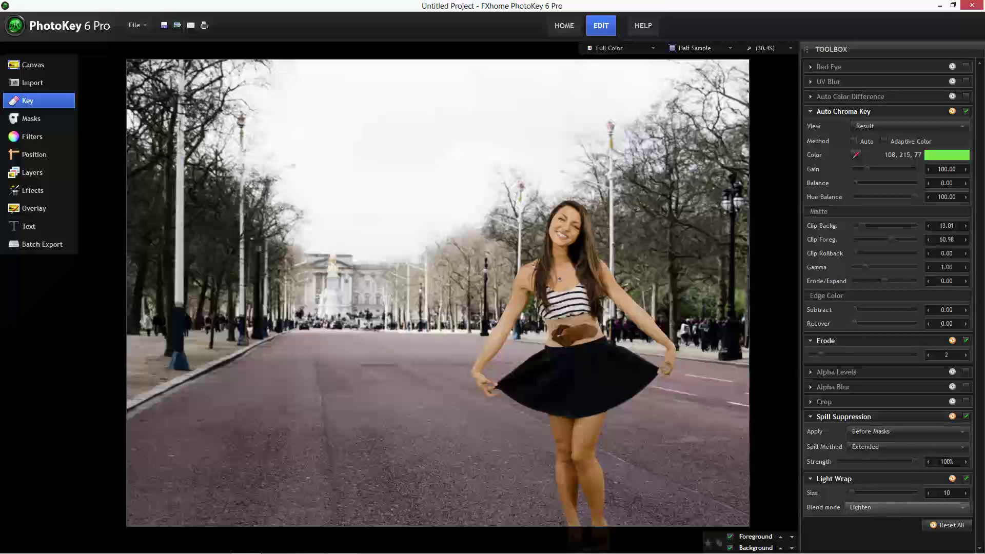
left_click_drag(851, 493, 896, 493)
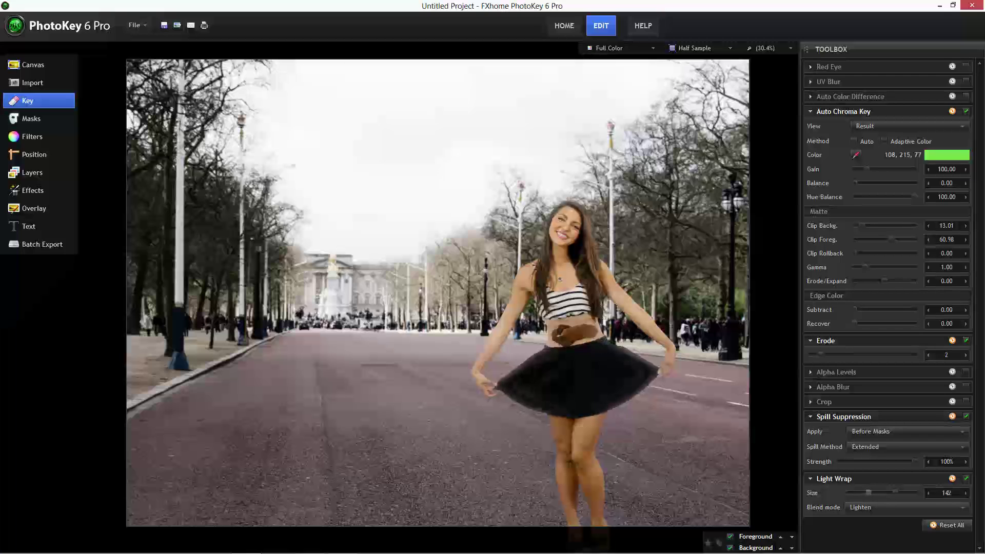
left_click_drag(895, 491, 845, 492)
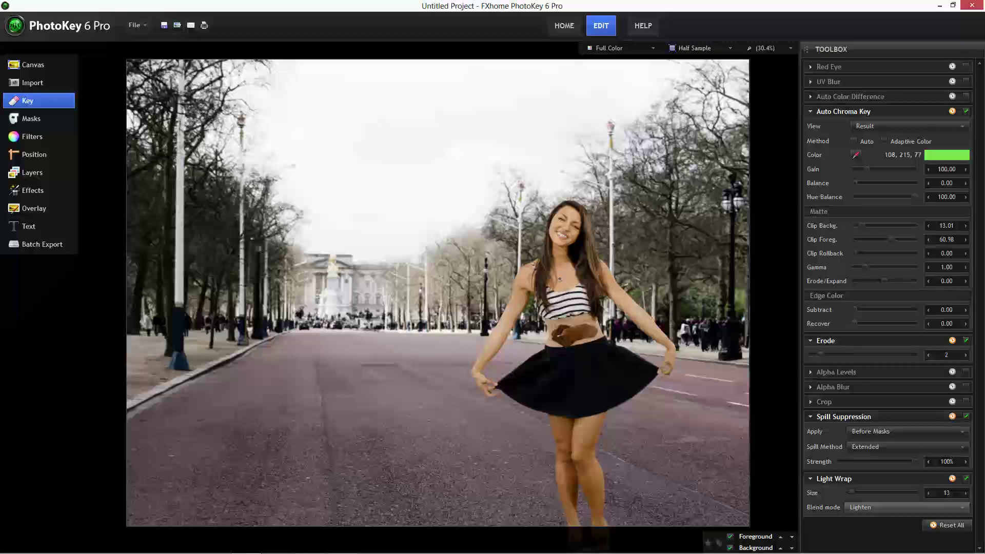
Try the Soft Light blend mode for the light wrap and set it back to Lighten
left_click(906, 507)
left_click(906, 507)
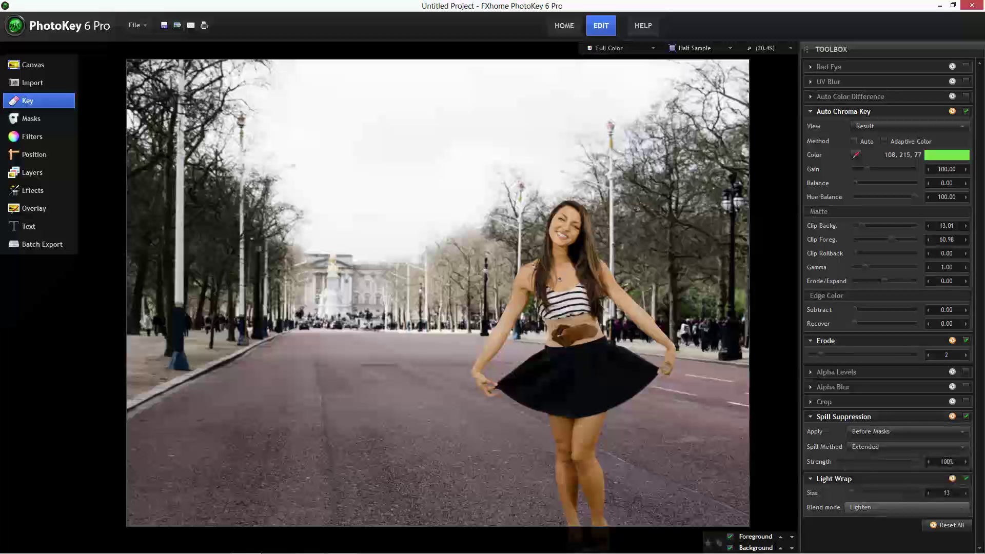
left_click(906, 507)
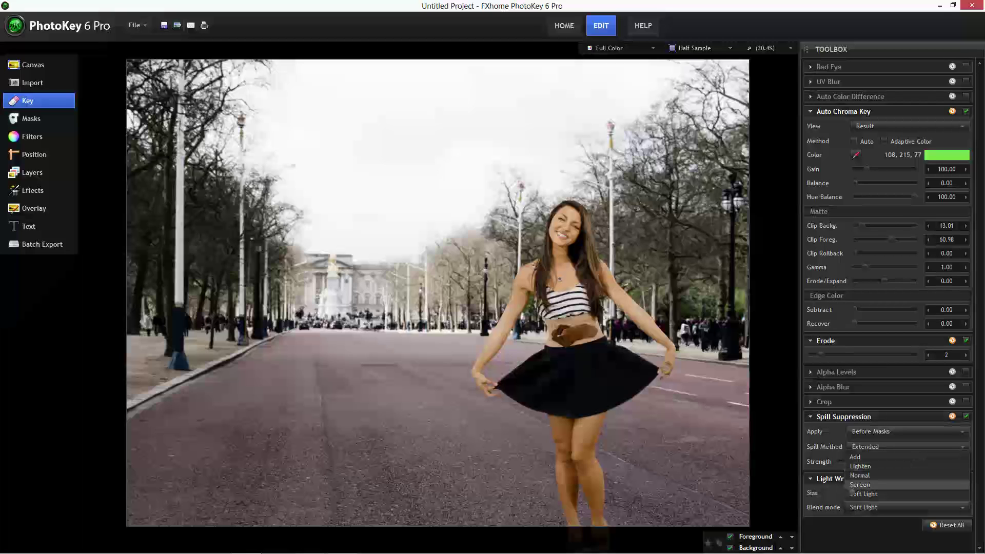
left_click(852, 494)
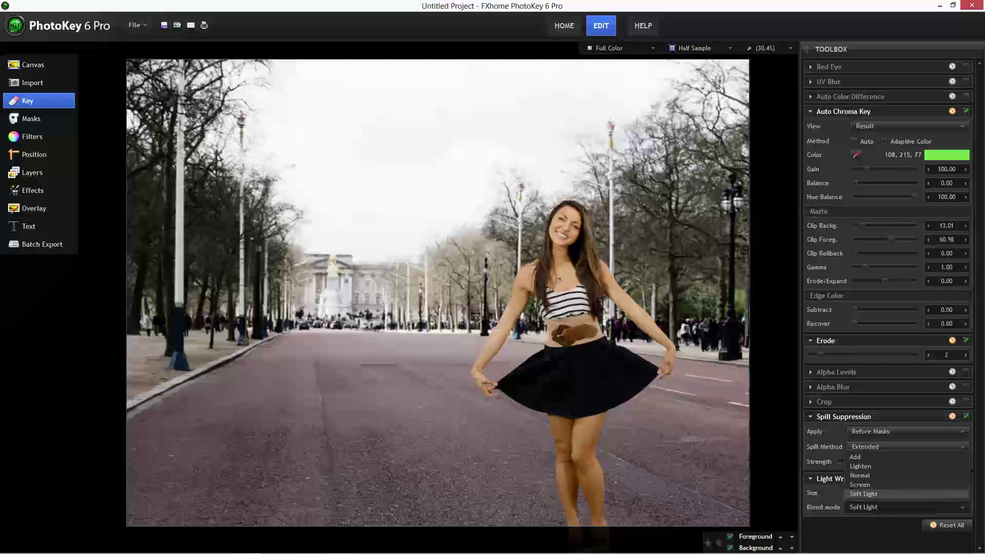
left_click(861, 467)
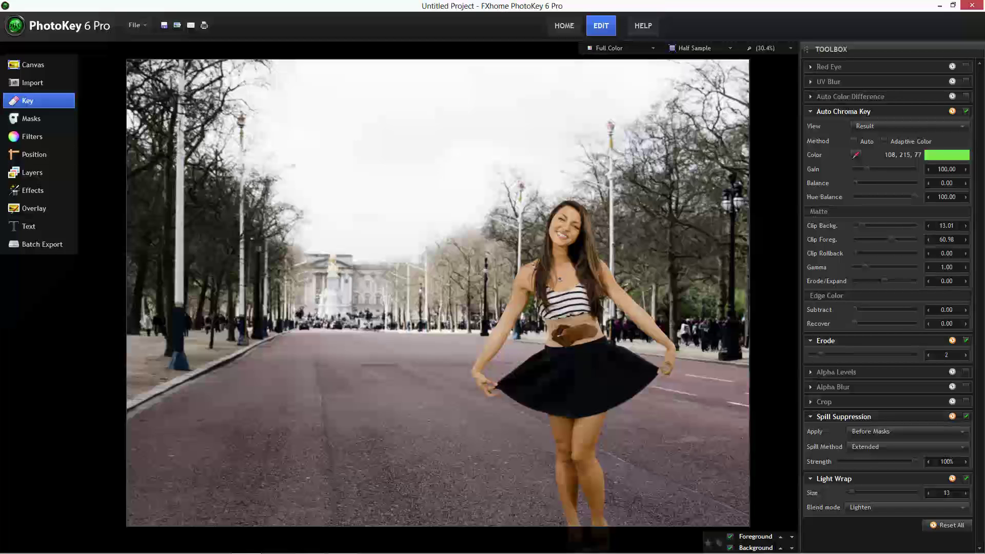
Enable the Saturation filter on the background and set it to 0.79
left_click(32, 136)
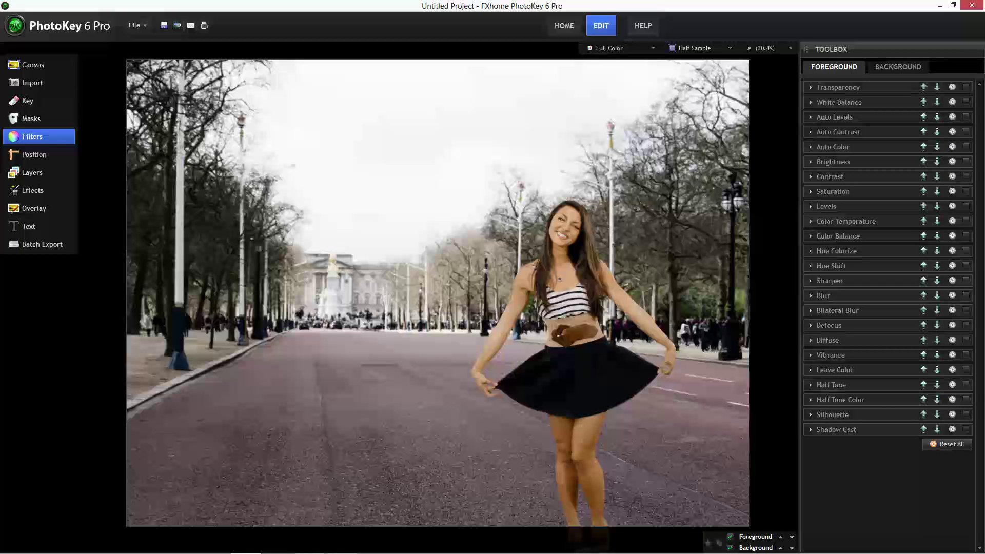
left_click(898, 67)
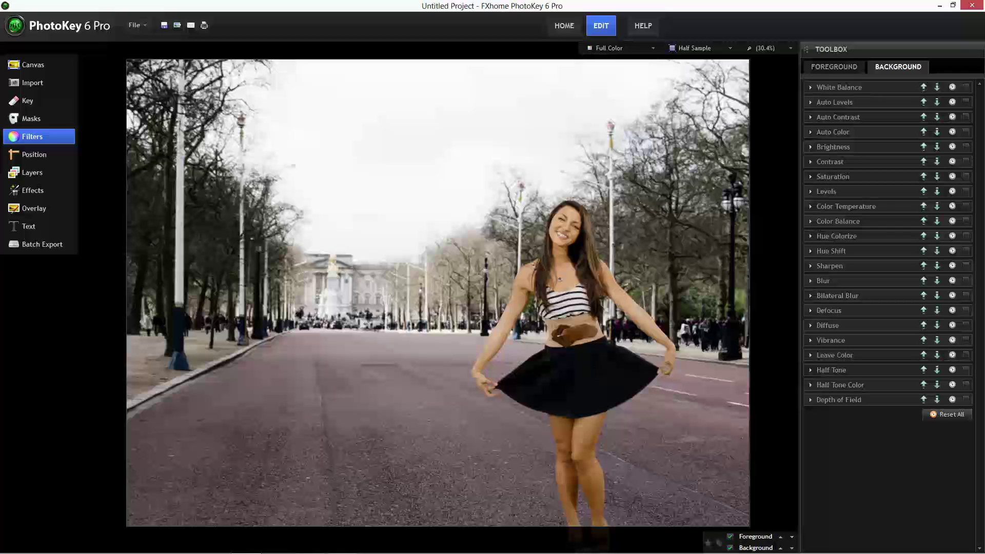
left_click(811, 176)
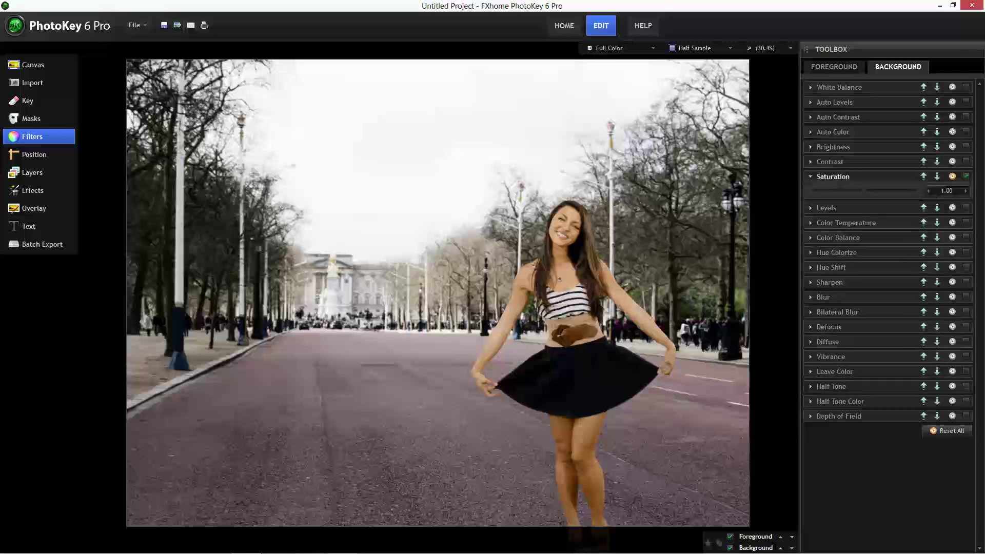
left_click(811, 176)
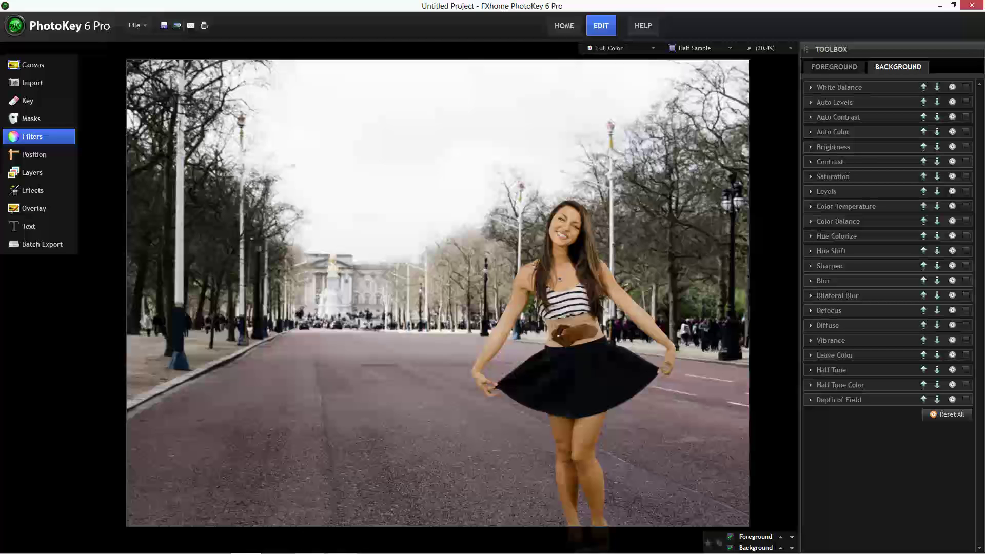
left_click(966, 177)
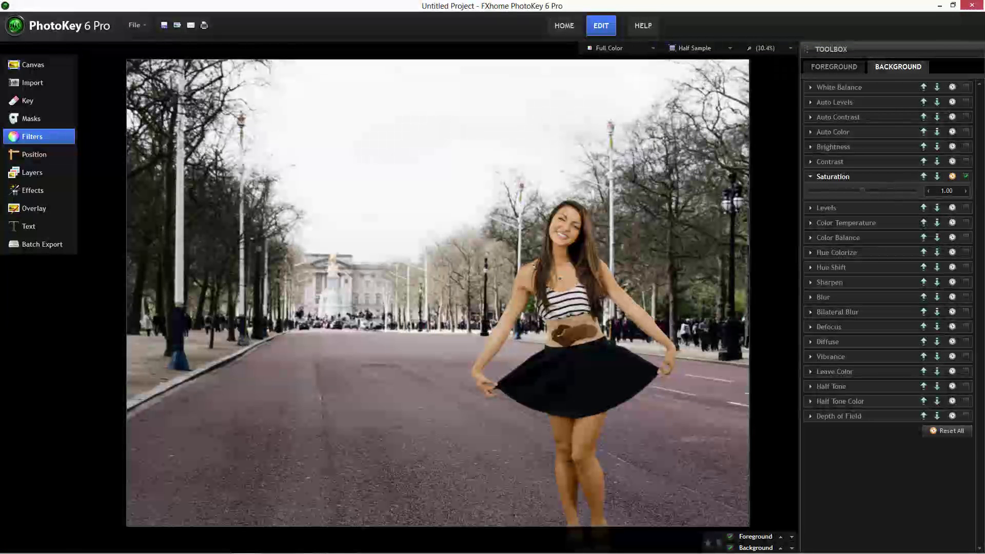
left_click_drag(863, 190, 903, 191)
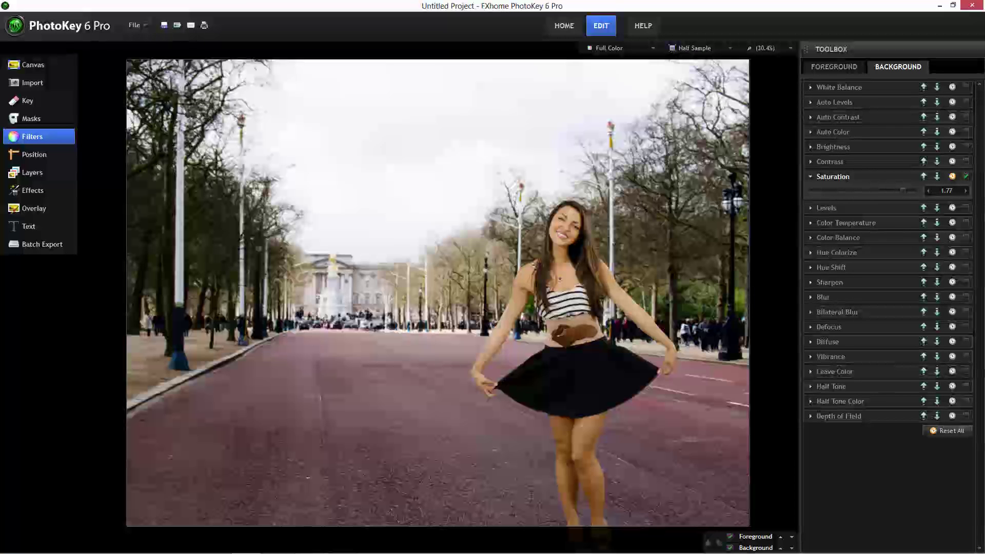
left_click_drag(904, 191, 842, 190)
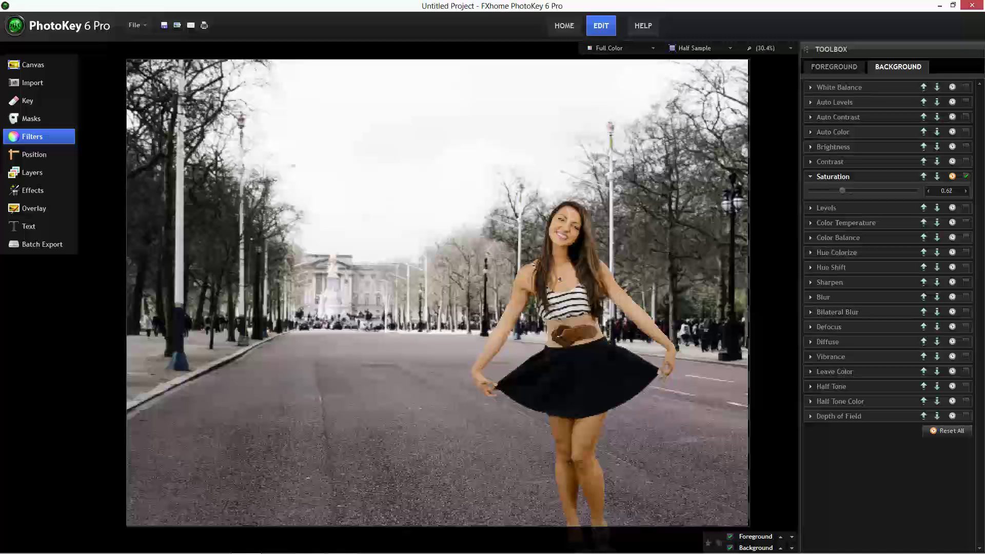
left_click_drag(845, 190, 850, 190)
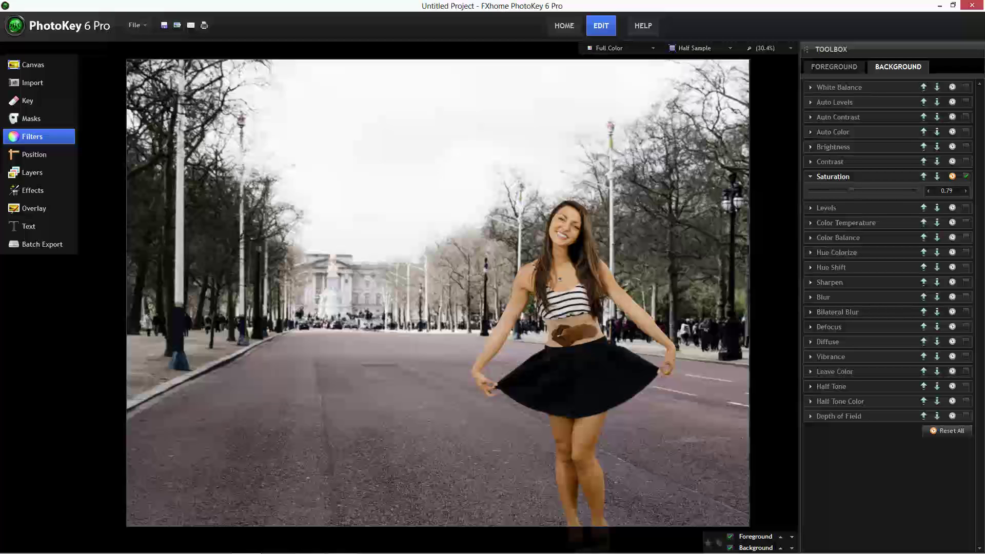
Add the Levels filter to the background with Black at 10% and White at 90%
left_click(826, 208)
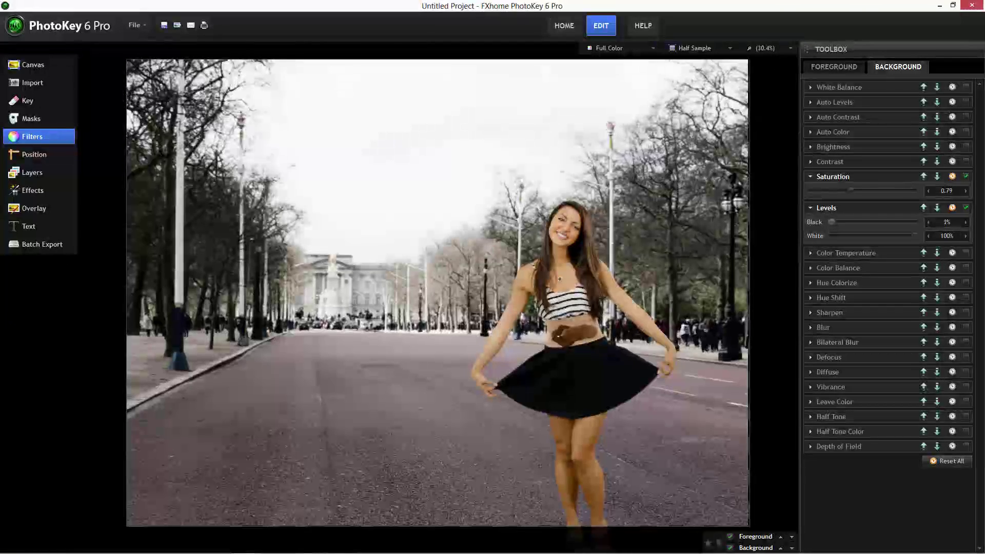
mouse_move(831, 222)
left_mouse_down()
mouse_move(873, 222)
mouse_move(841, 222)
left_mouse_up()
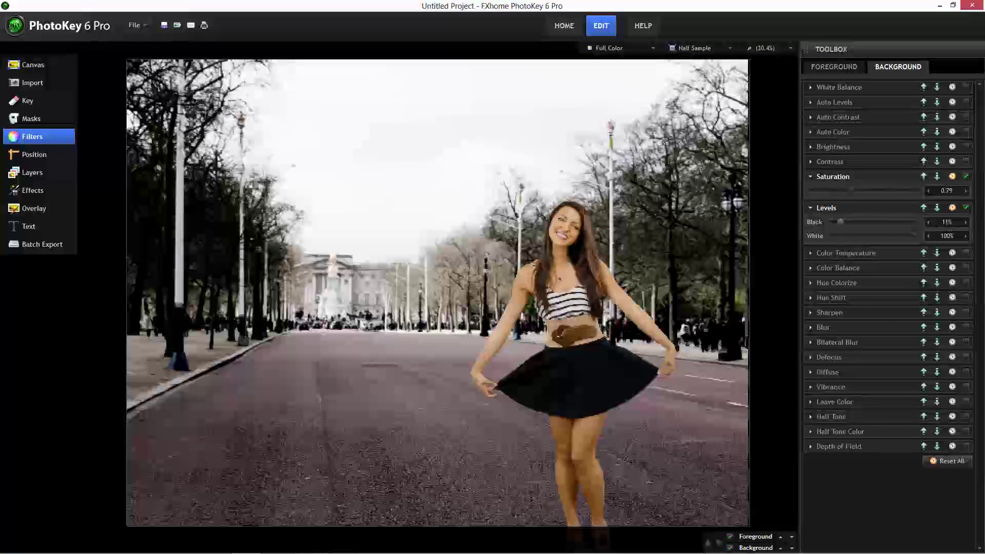
left_click_drag(841, 221, 838, 221)
left_click_drag(915, 236, 871, 236)
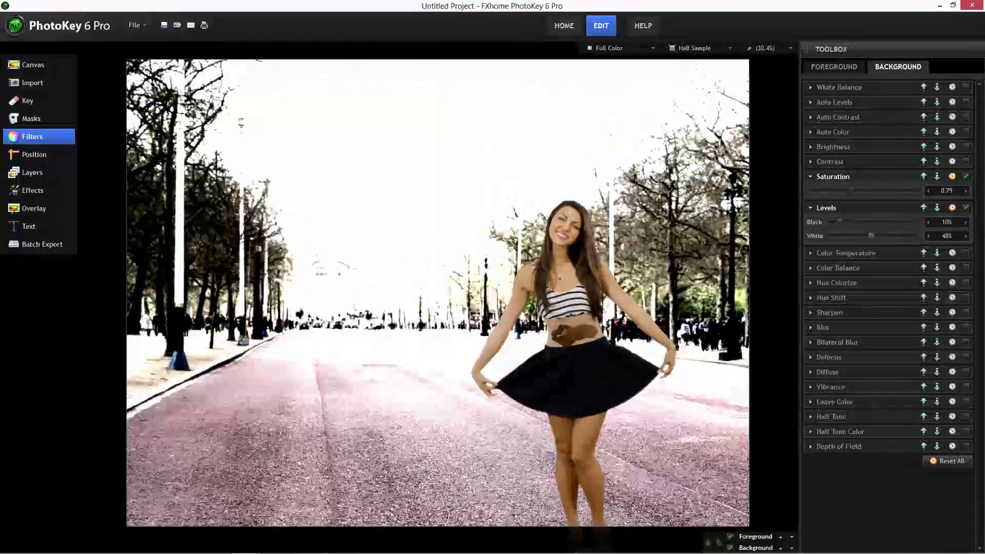
left_click_drag(871, 235, 909, 235)
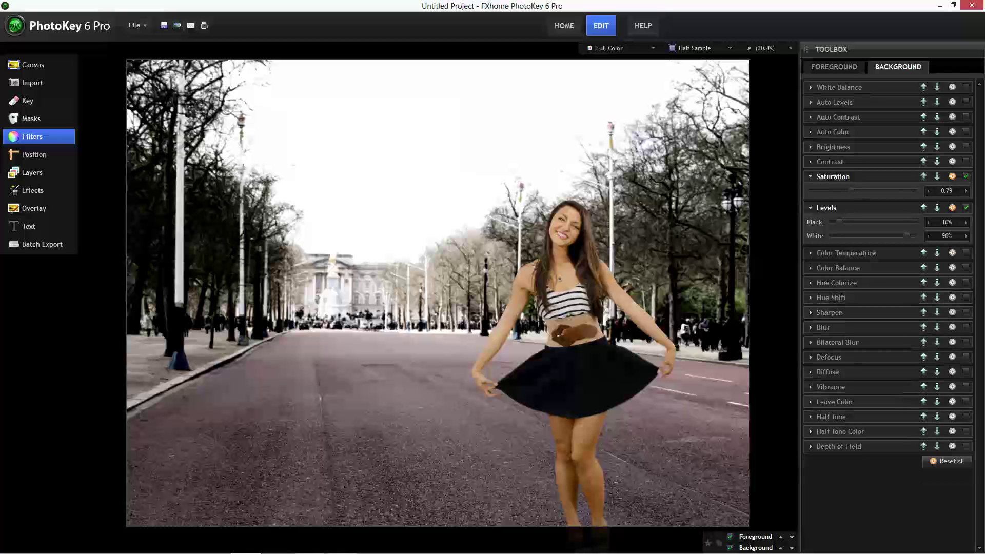
Try Color Temperature values of 9710K, 4722K and 7191K on the background, and turn that filter off again
left_click(847, 253)
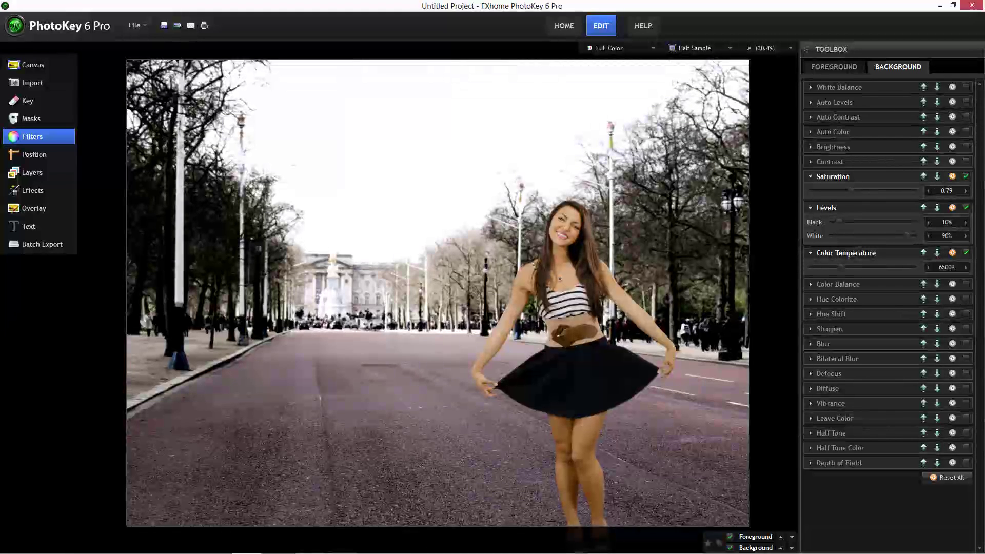
left_click_drag(840, 267, 868, 267)
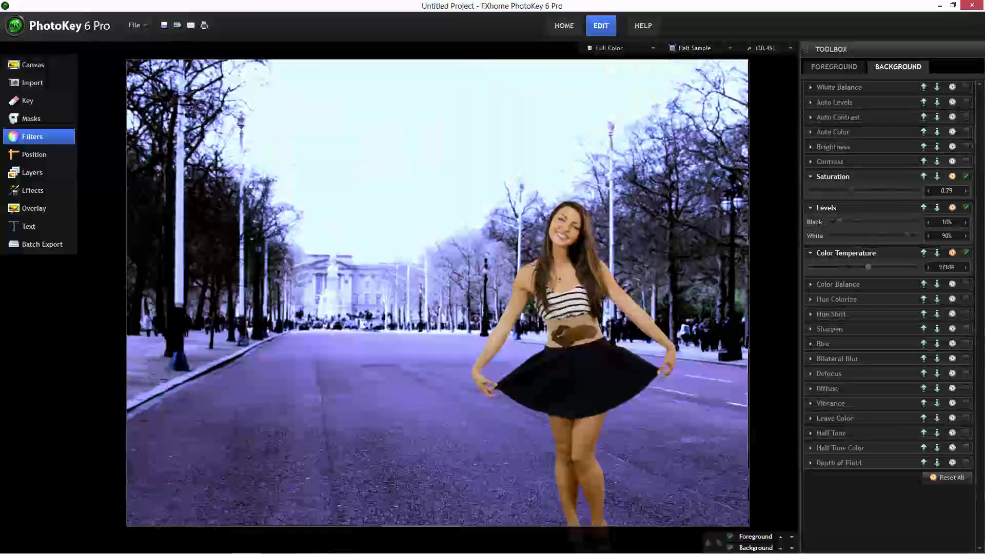
left_click_drag(869, 267, 825, 266)
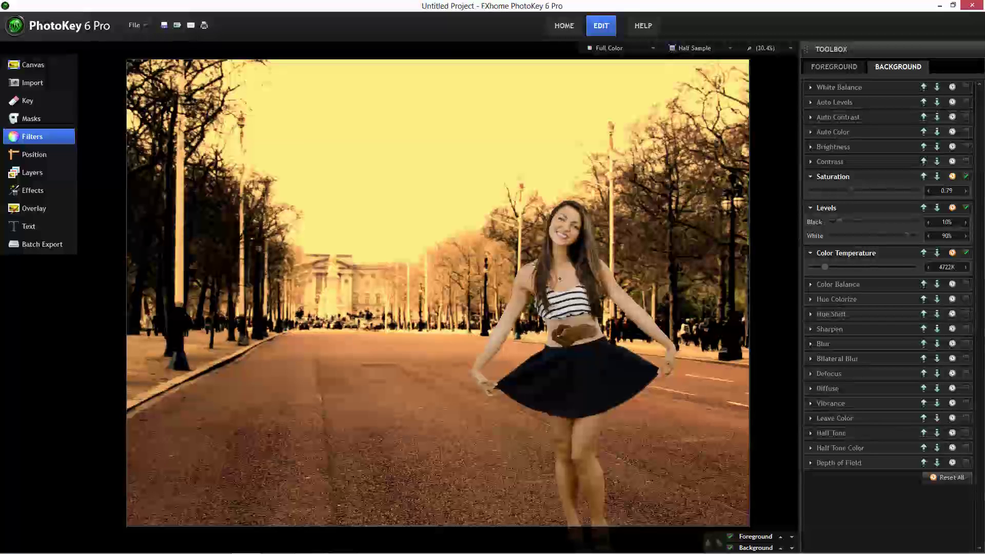
left_click_drag(826, 266, 847, 266)
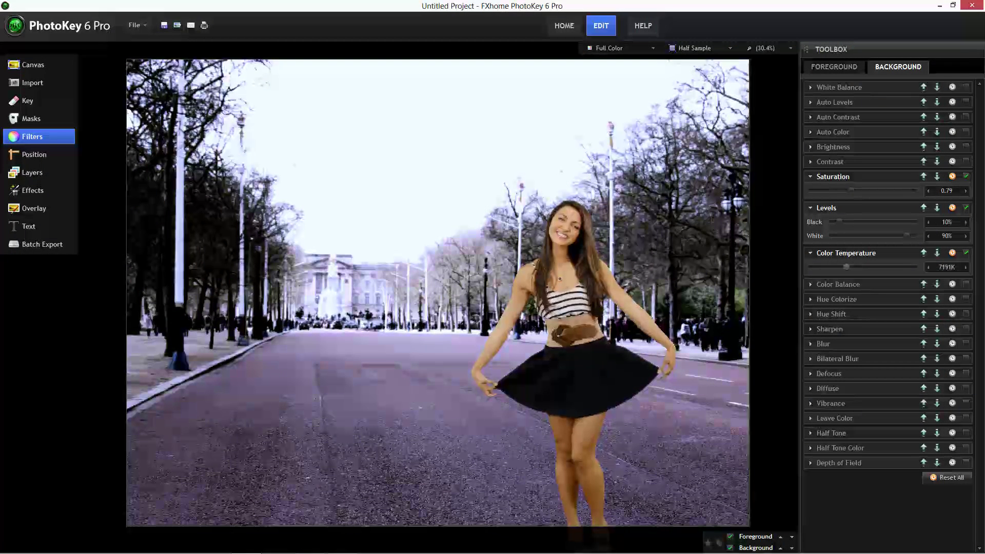
left_click(966, 253)
left_click(967, 253)
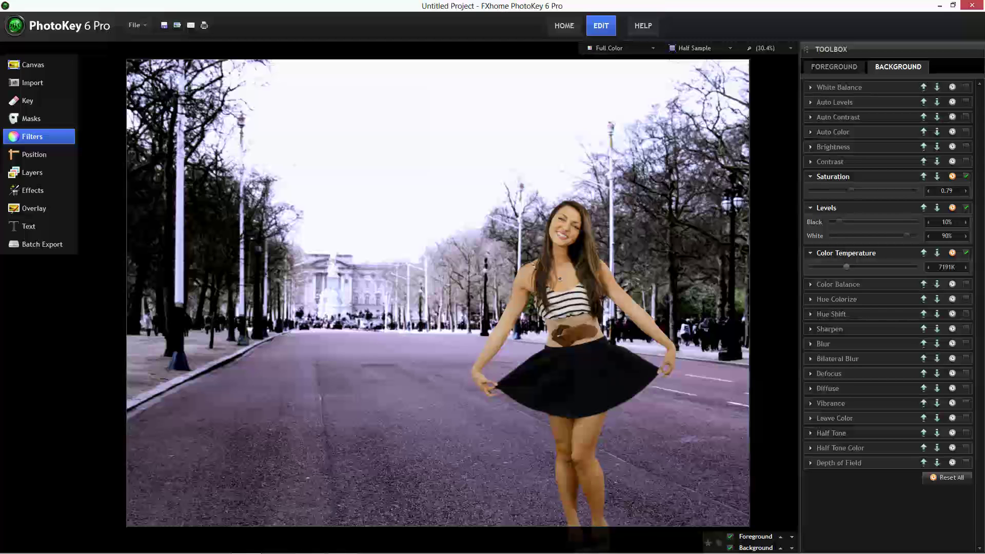
left_click(967, 253)
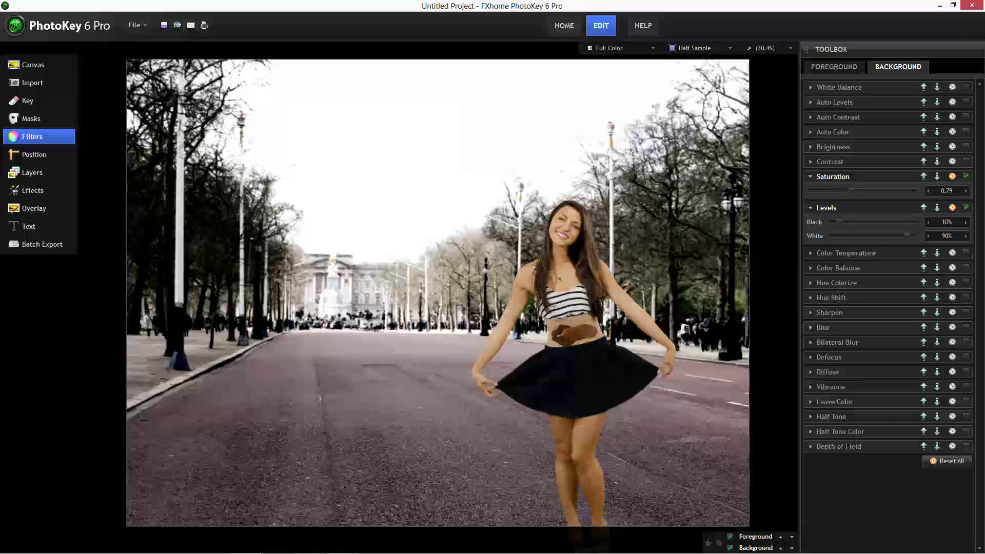
Enable the background's Depth of Field filter with the Horizontal type and place its focus point at 45.51% and 92.21%
left_click(967, 446)
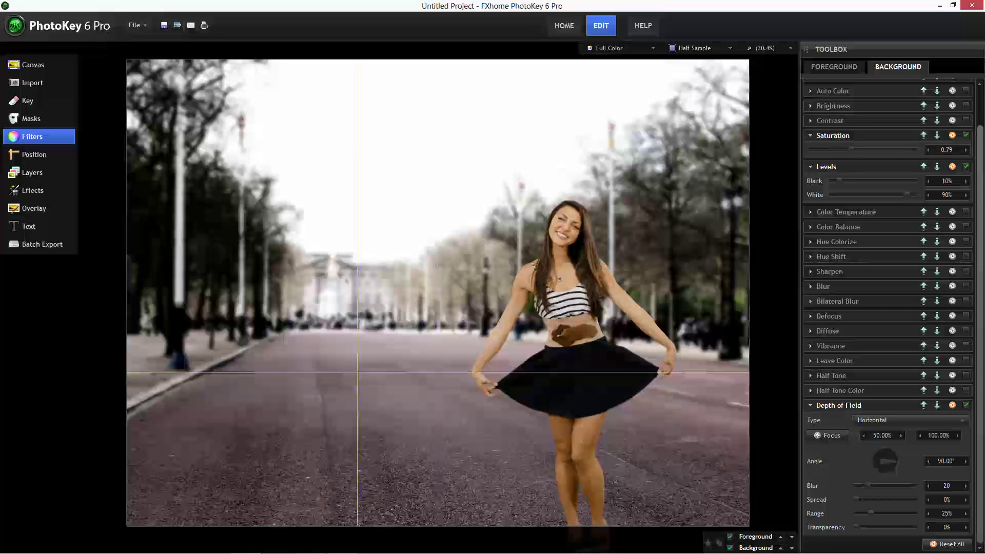
left_click(356, 304)
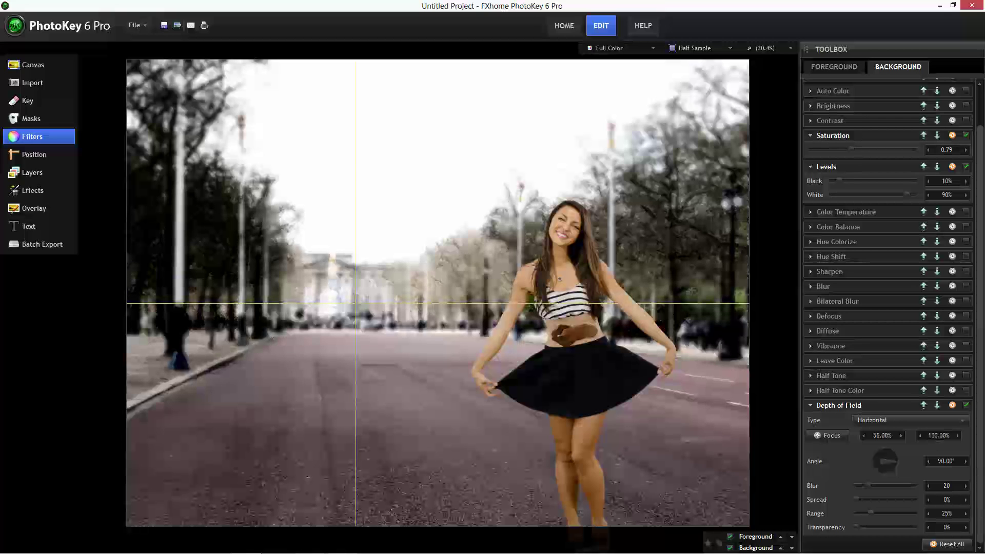
left_click(356, 303)
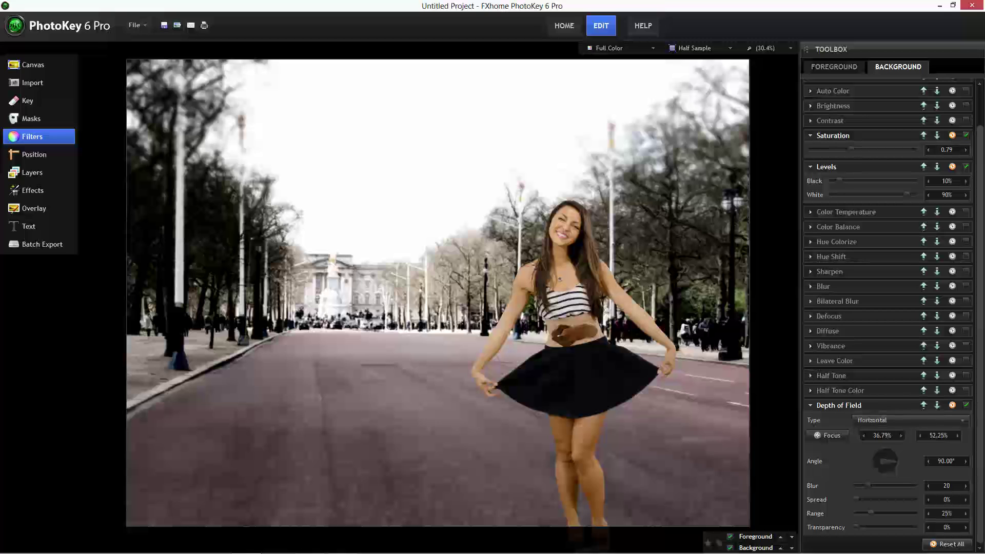
left_click(911, 421)
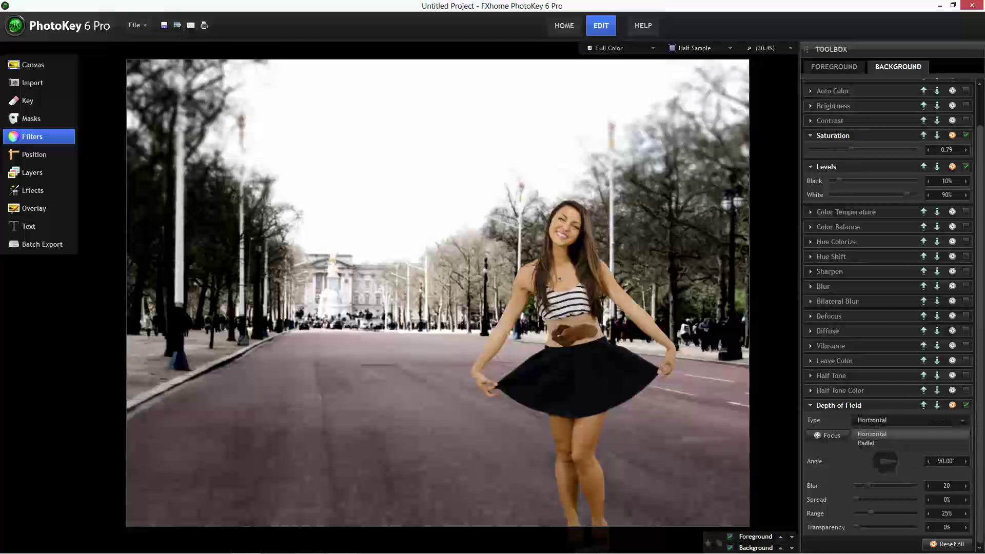
left_click(828, 436)
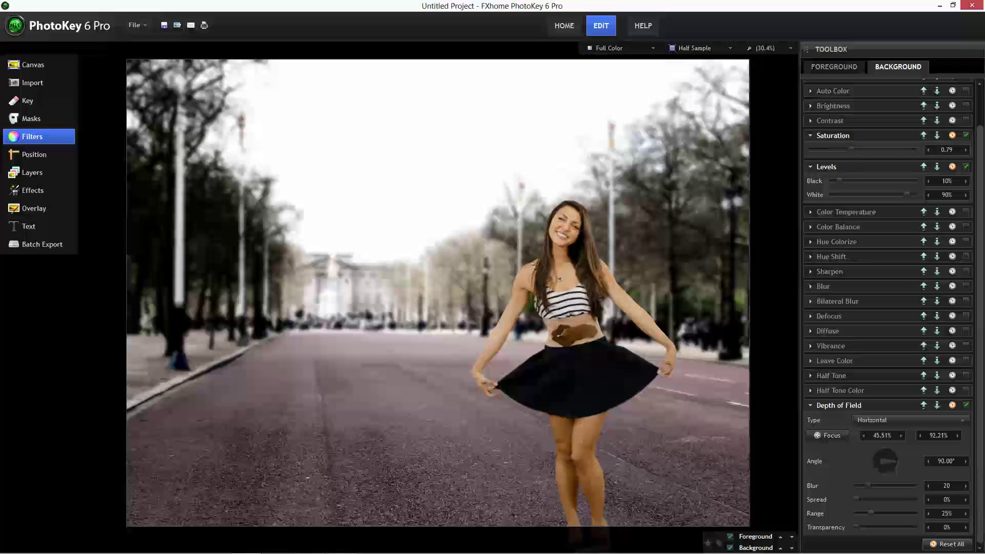
Set the Blur amount of the background's Depth of Field filter to 17
left_click_drag(869, 486, 867, 486)
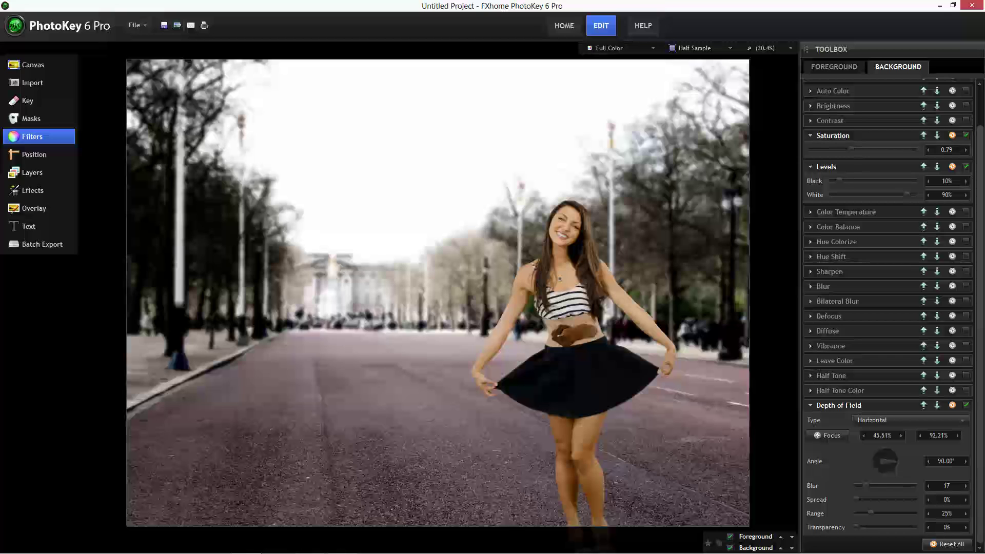
left_click(839, 405)
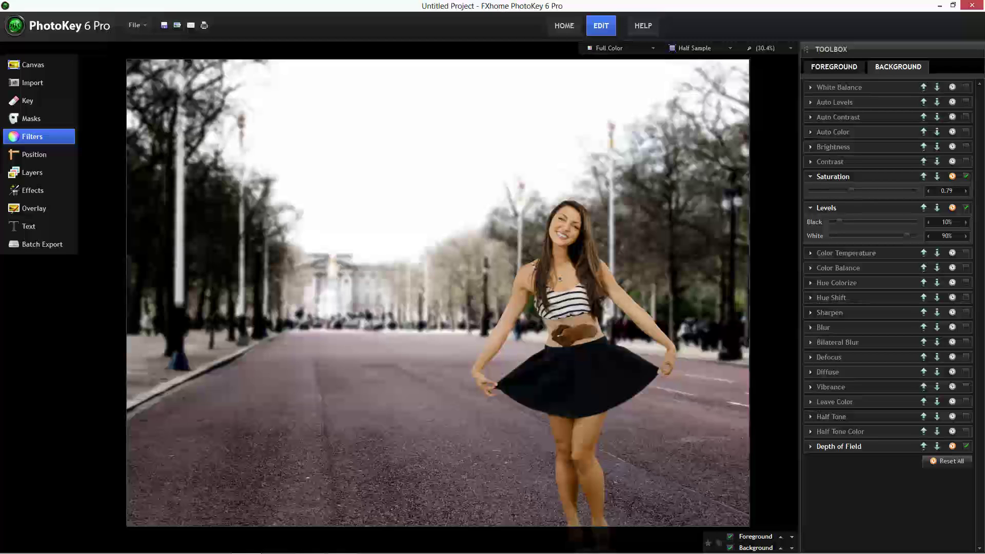
Enable the Saturation filter on the foreground and set it to 0.75
left_click(834, 67)
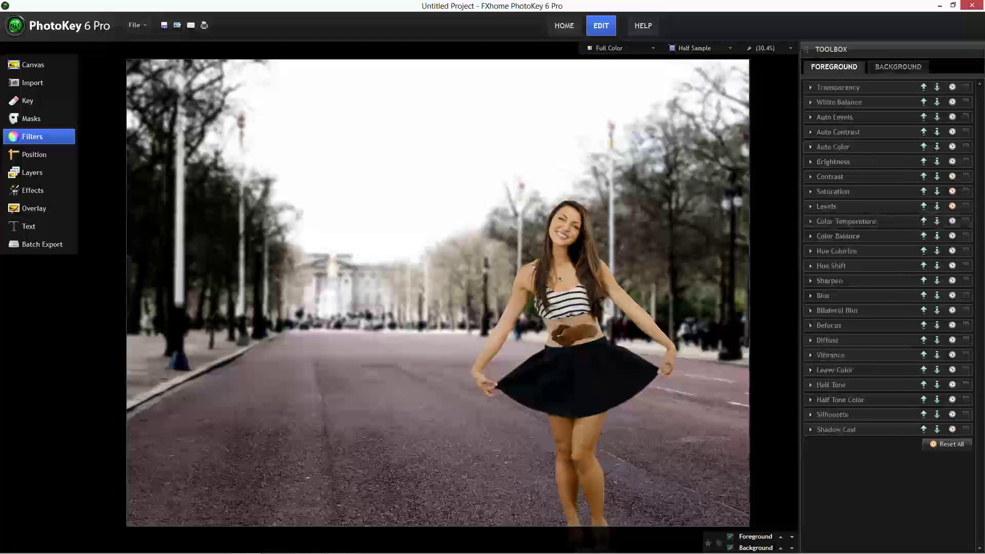
left_click(966, 191)
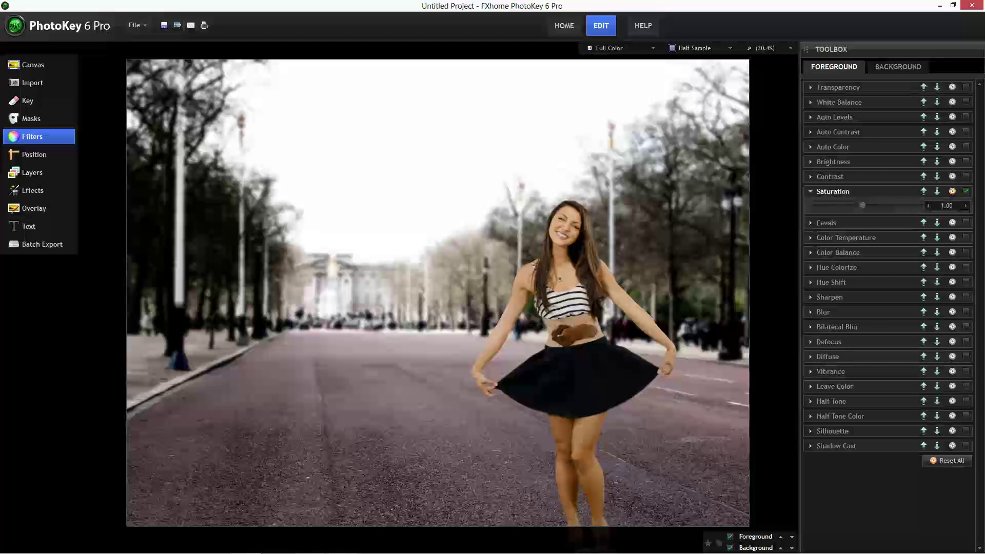
left_click_drag(863, 206, 849, 205)
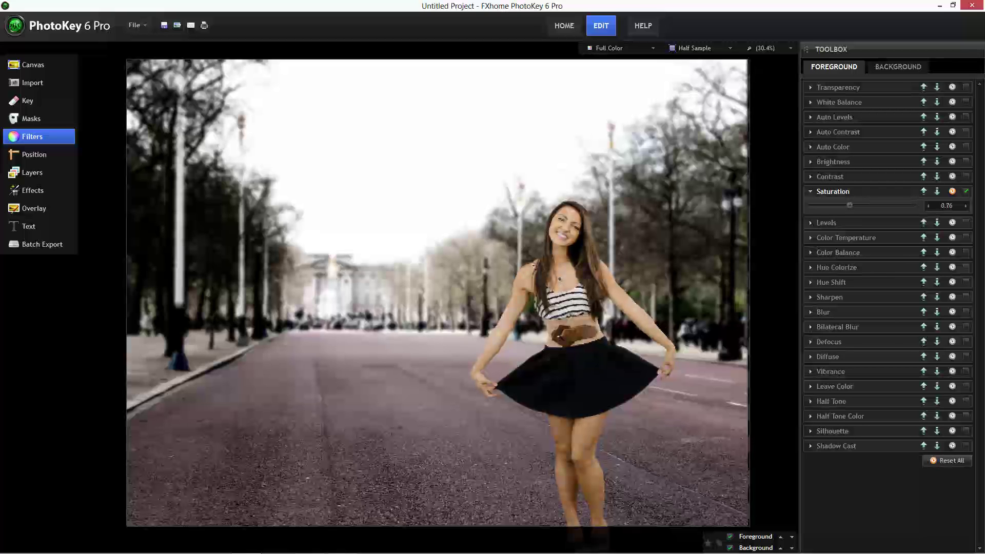
left_click_drag(850, 205, 850, 206)
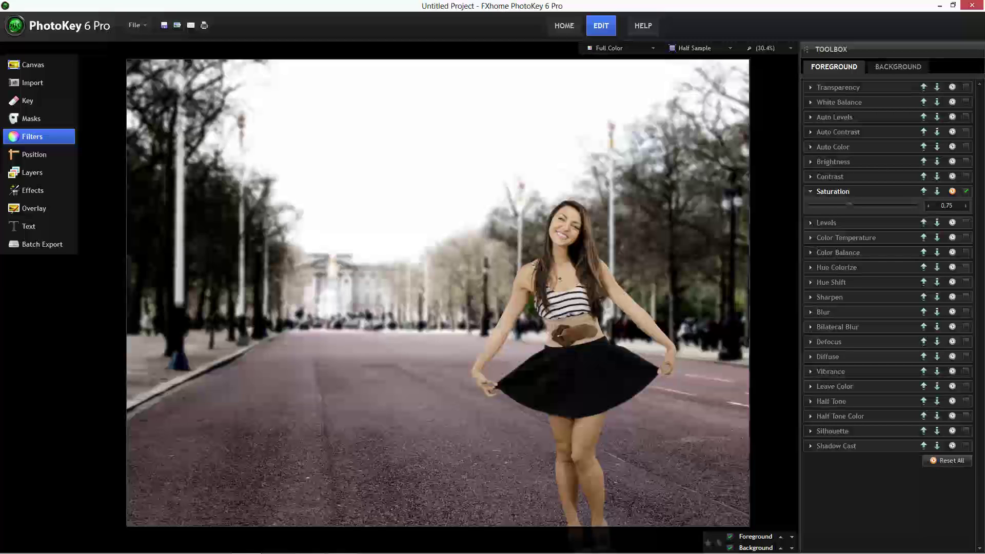
left_click(811, 192)
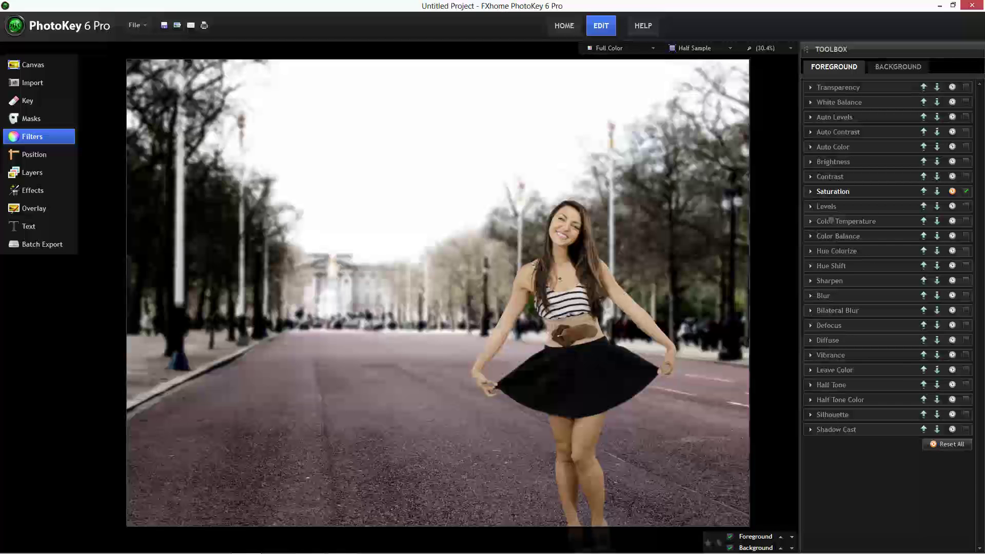
Add the Levels filter to the foreground, raising Black and slightly lowering White for more contrast on the model
left_click(811, 206)
left_click_drag(831, 220, 840, 220)
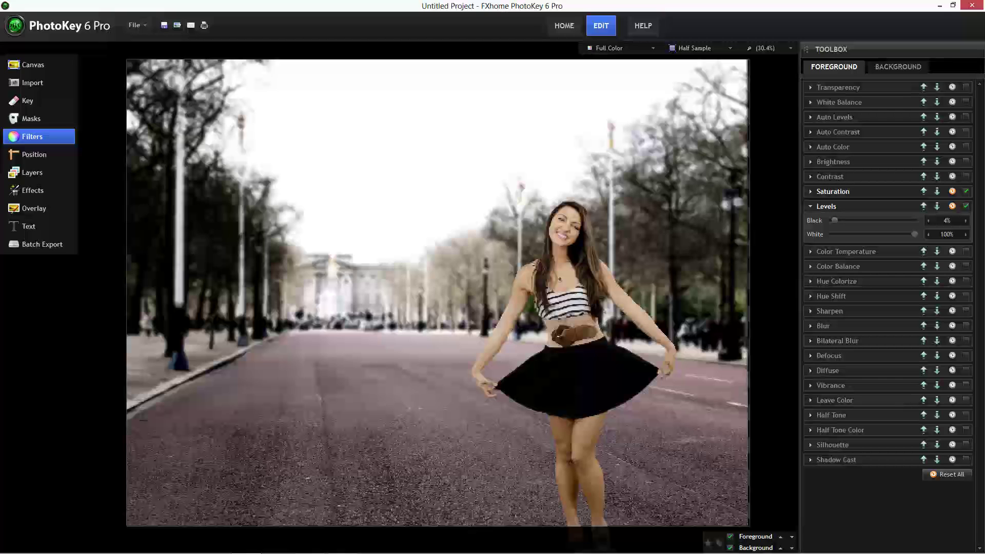
left_click_drag(915, 234, 911, 234)
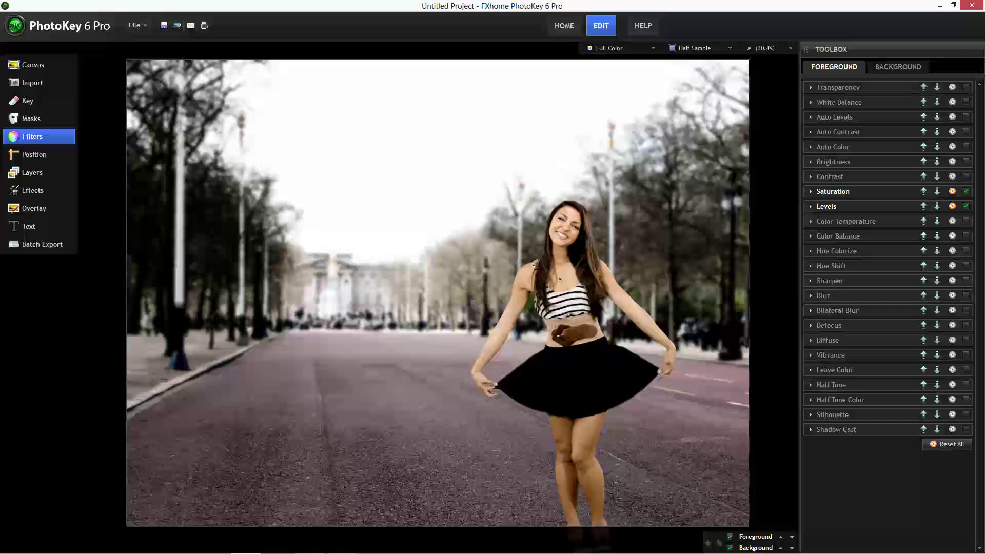
Enable the foreground's Blur filter, test it at 46, and reduce it to a very slight amount
left_click(811, 296)
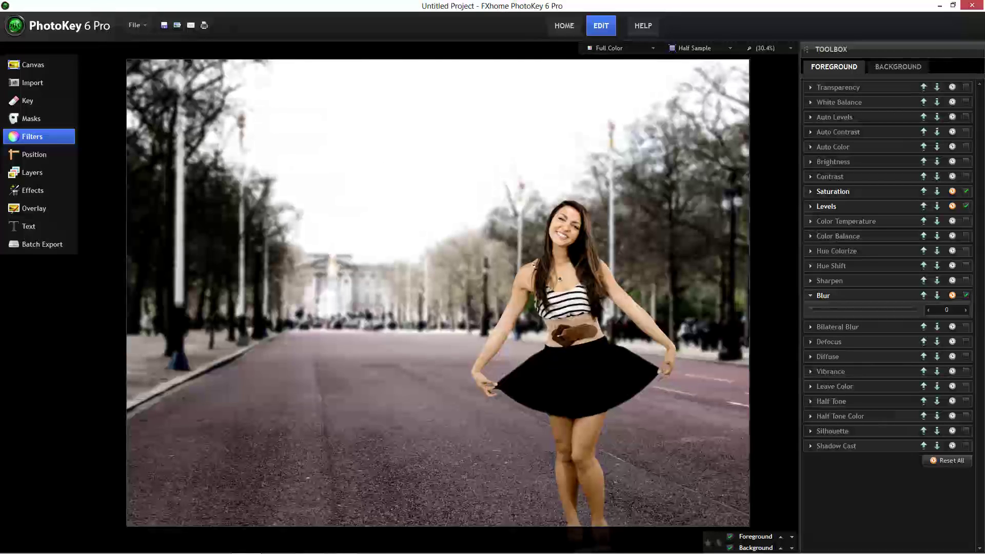
left_click_drag(811, 309, 834, 310)
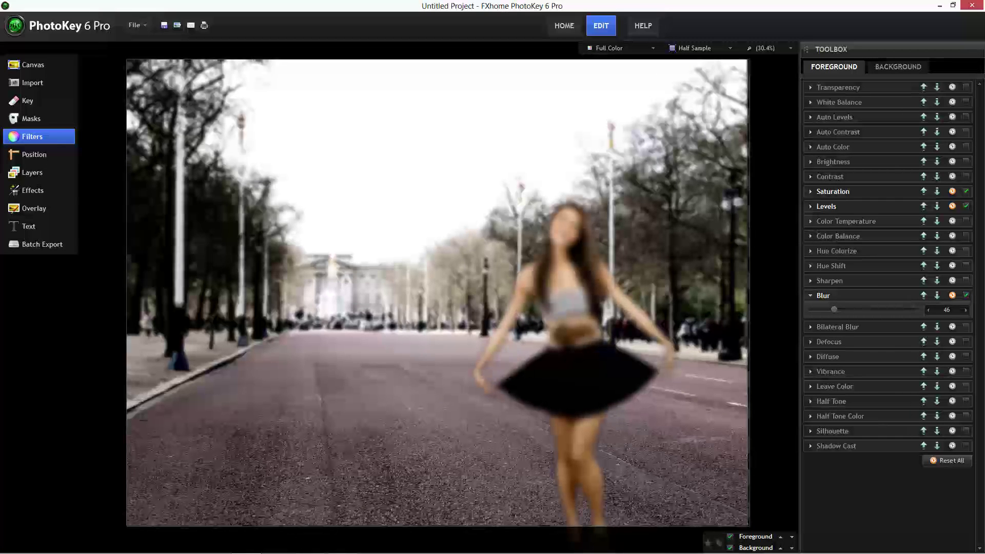
left_click_drag(834, 309, 812, 310)
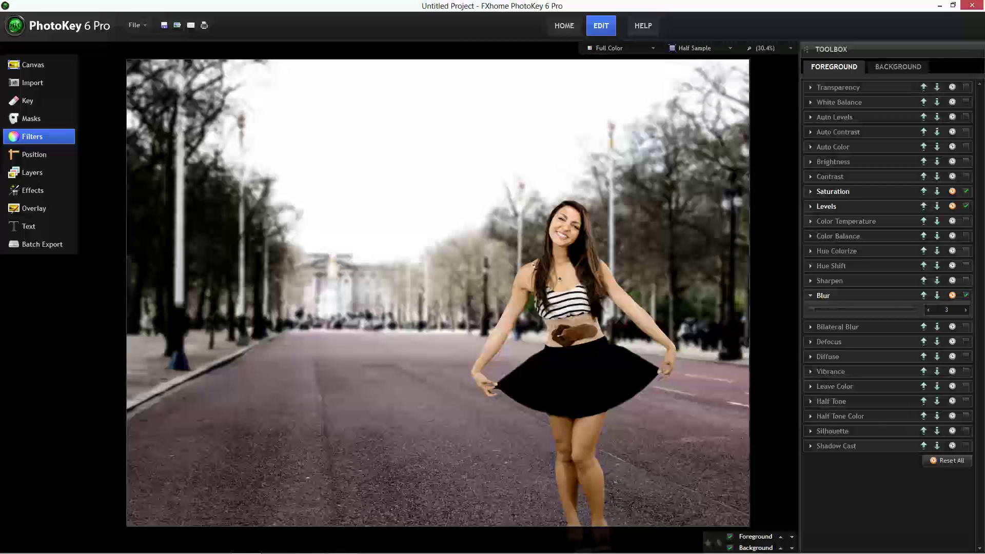
left_click(811, 296)
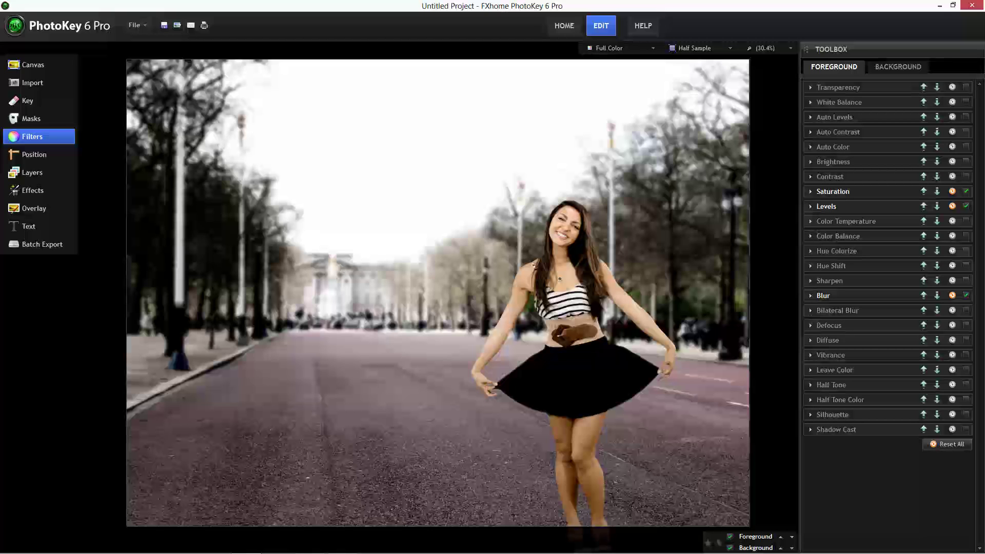
Enable the foreground's Bilateral Blur filter in the Horizontal & Vertical direction and set its Blur to 30.35
left_click(967, 311)
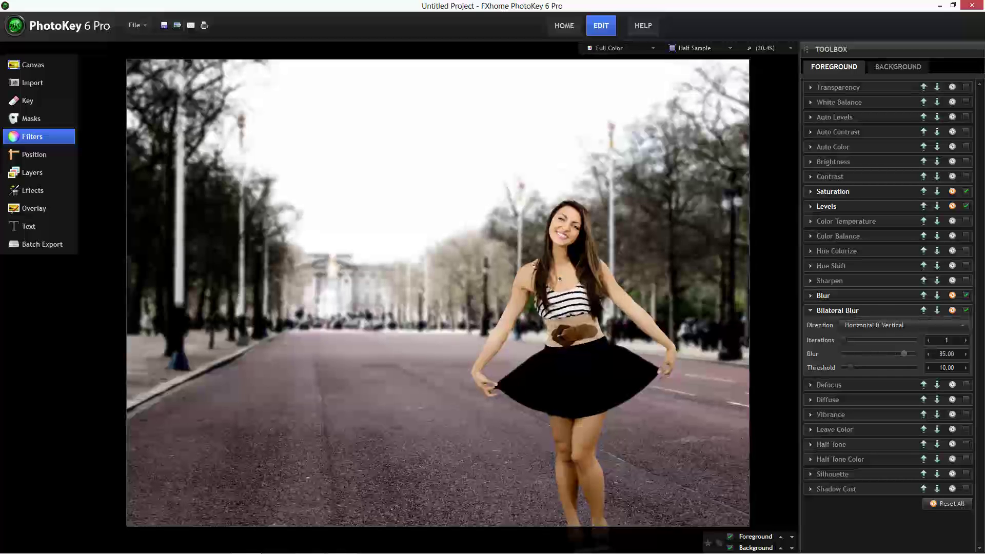
left_click_drag(904, 353, 865, 354)
left_click_drag(865, 354, 864, 353)
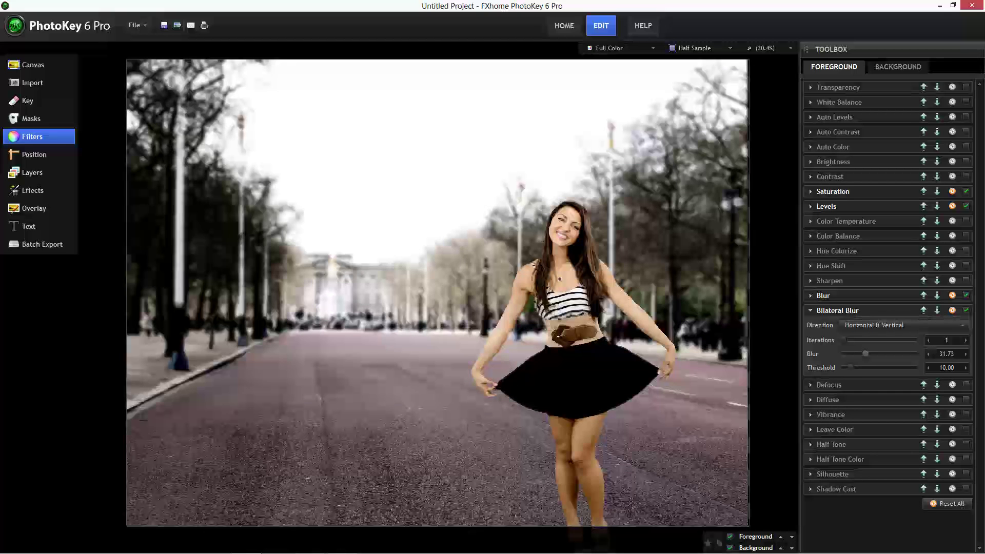
key("ctrl+z")
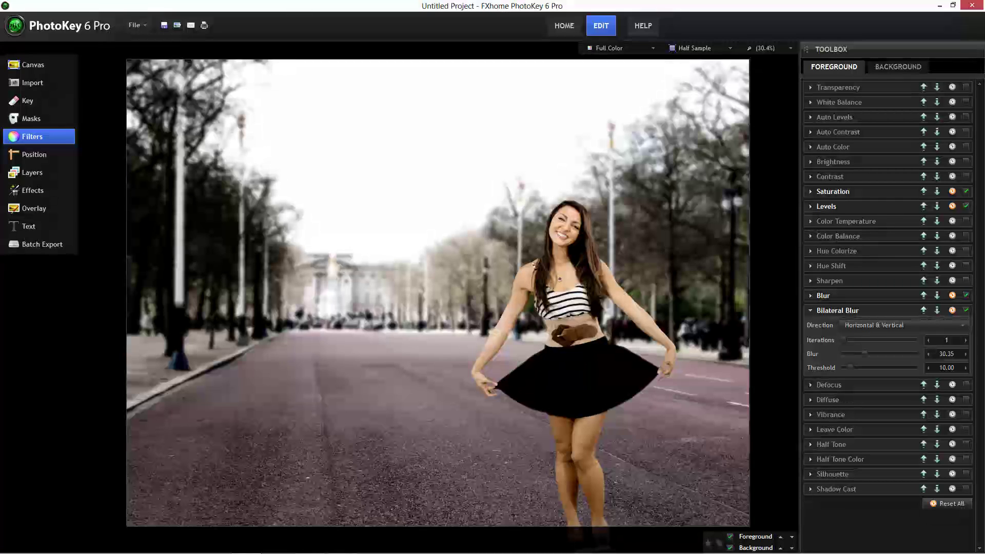
left_click(811, 311)
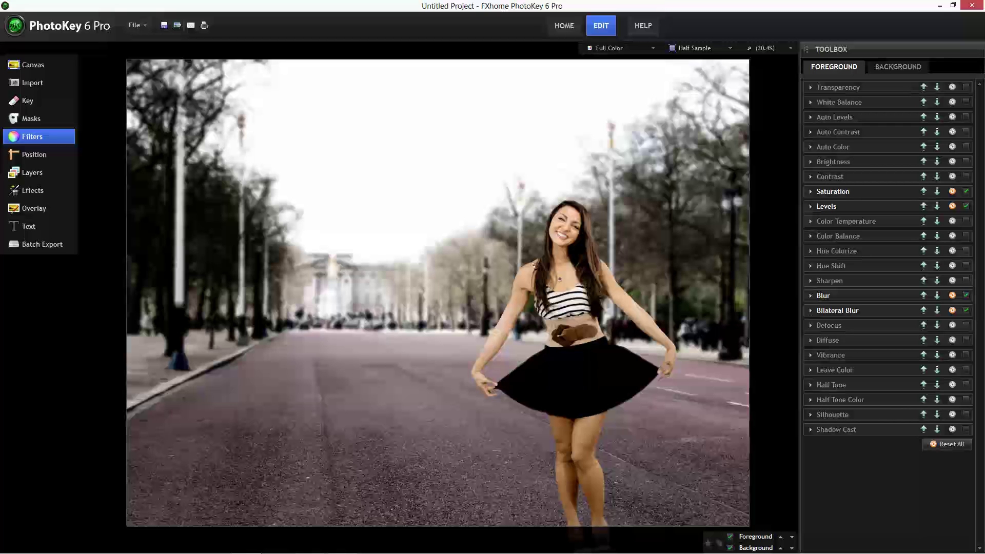
Enable the Shadow Cast filter on the foreground with the Shadow Right shape
left_click(966, 429)
left_click(966, 429)
left_click(966, 429)
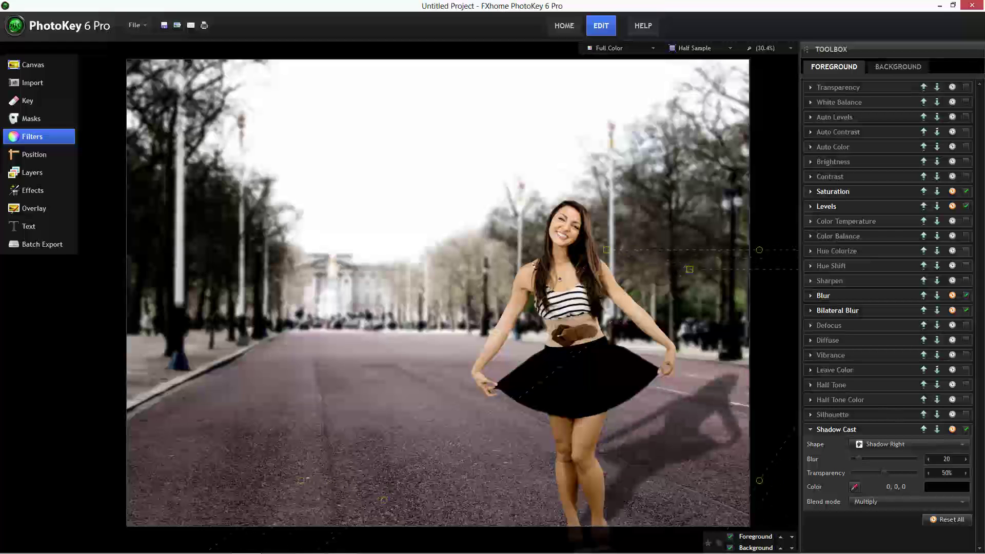
Reshape the model's cast shadow so it falls back across the road from her feet, and make it more transparent
left_click_drag(760, 250, 691, 355)
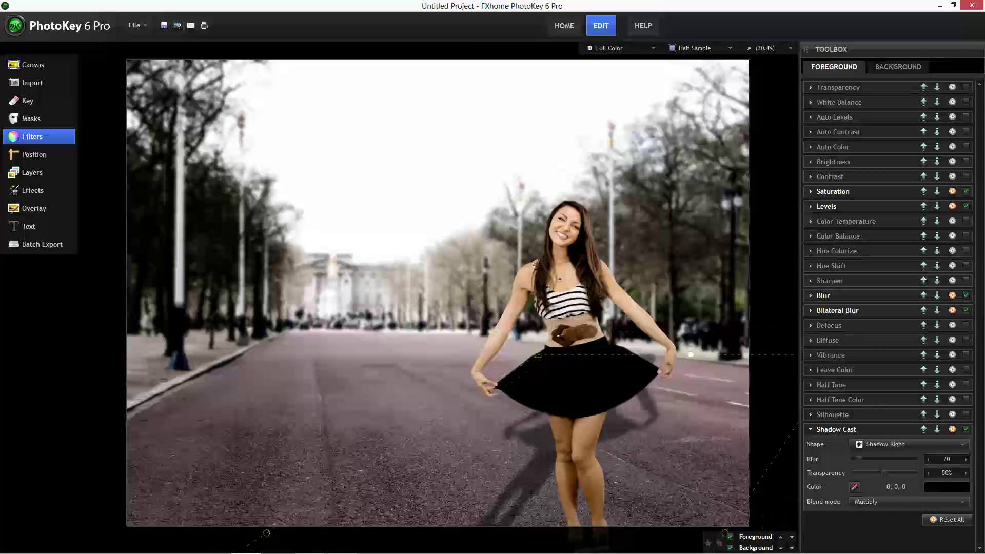
left_click_drag(690, 355, 768, 315)
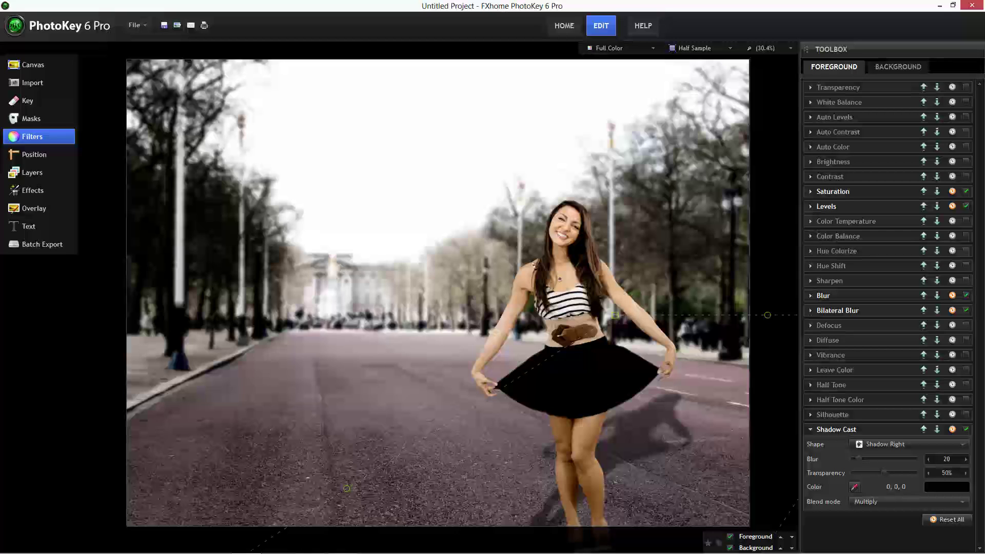
left_click_drag(558, 509, 530, 497)
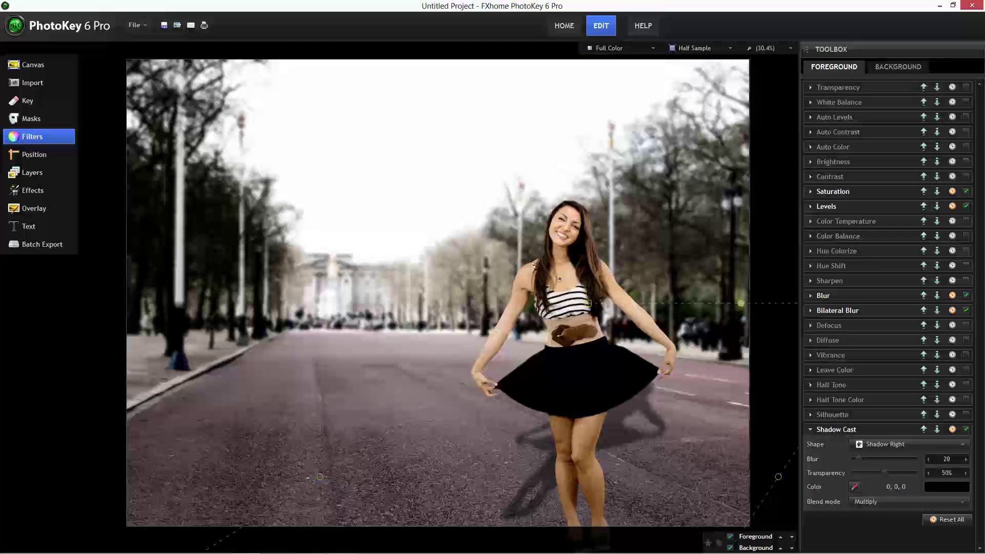
left_click_drag(741, 303, 736, 321)
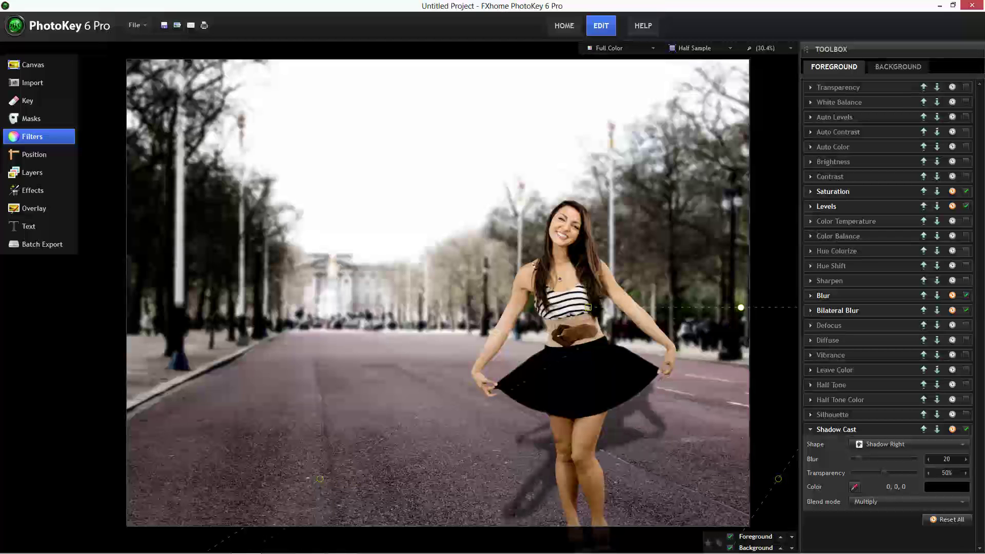
left_click_drag(740, 308, 779, 319)
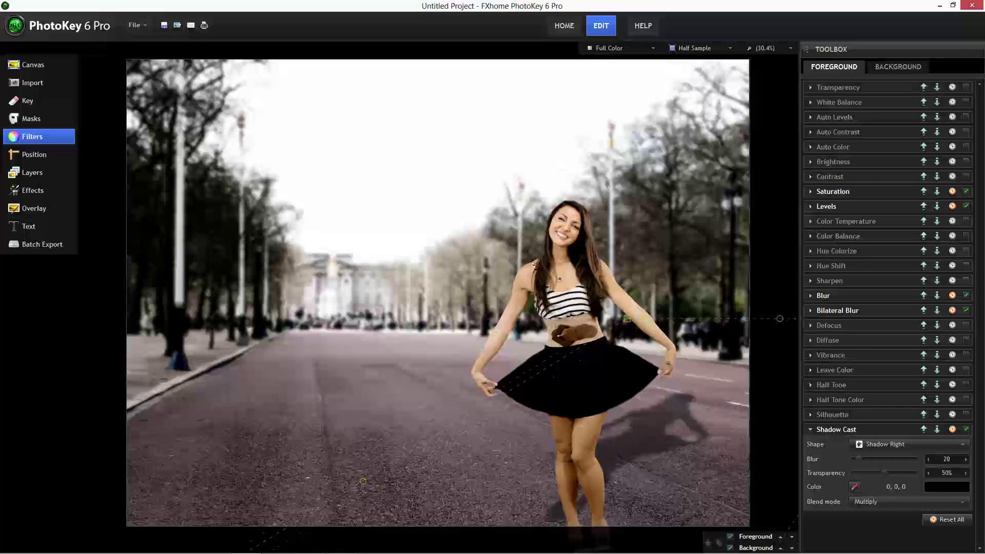
left_click_drag(780, 319, 768, 320)
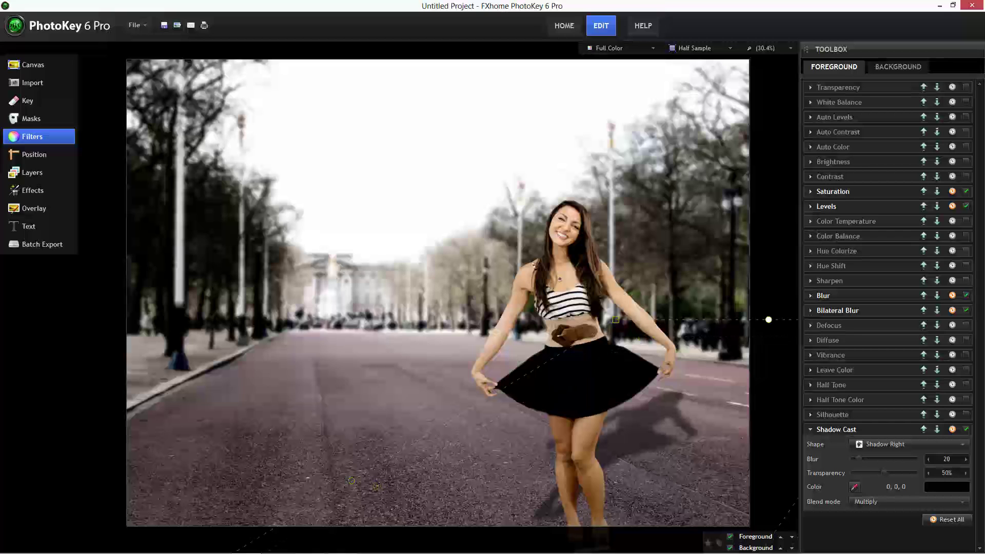
left_click_drag(351, 481, 382, 485)
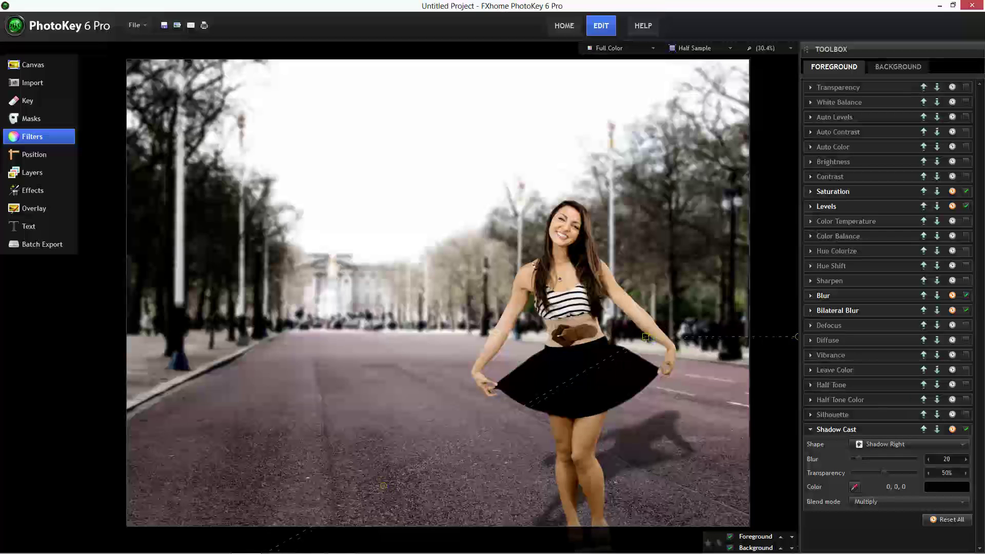
left_click_drag(383, 485, 390, 487)
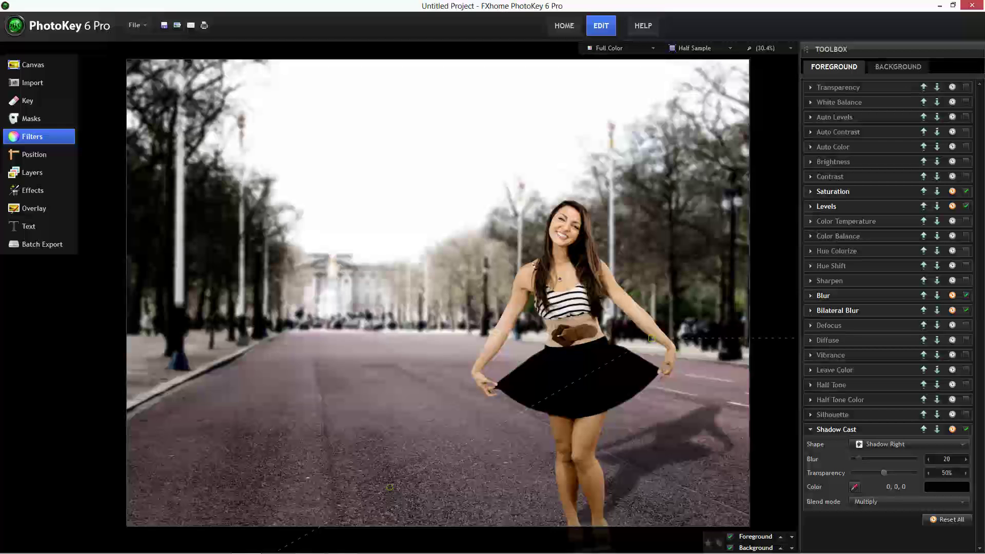
left_click_drag(884, 472, 866, 458)
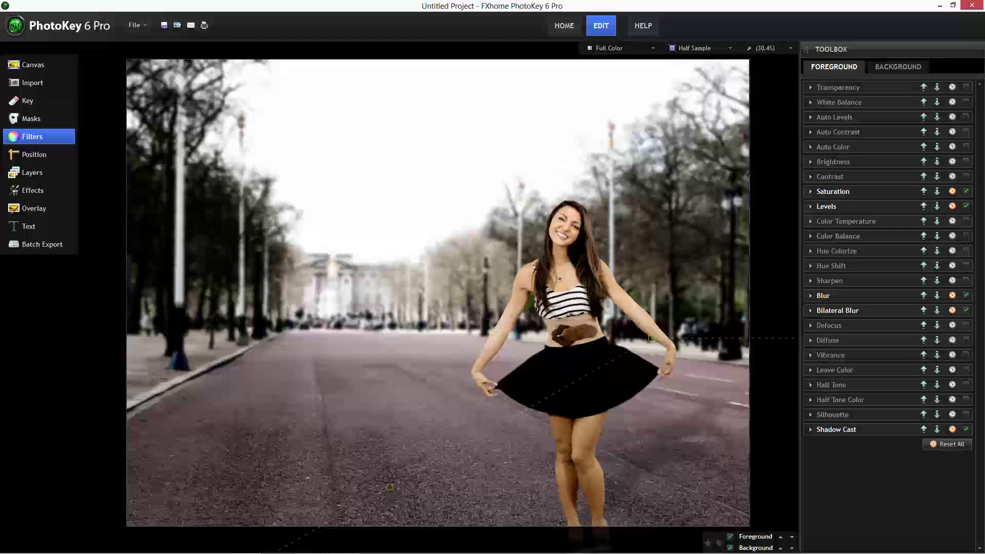
Add a new layer above the foreground and load calvin-klein-logo.png into it
left_click(32, 173)
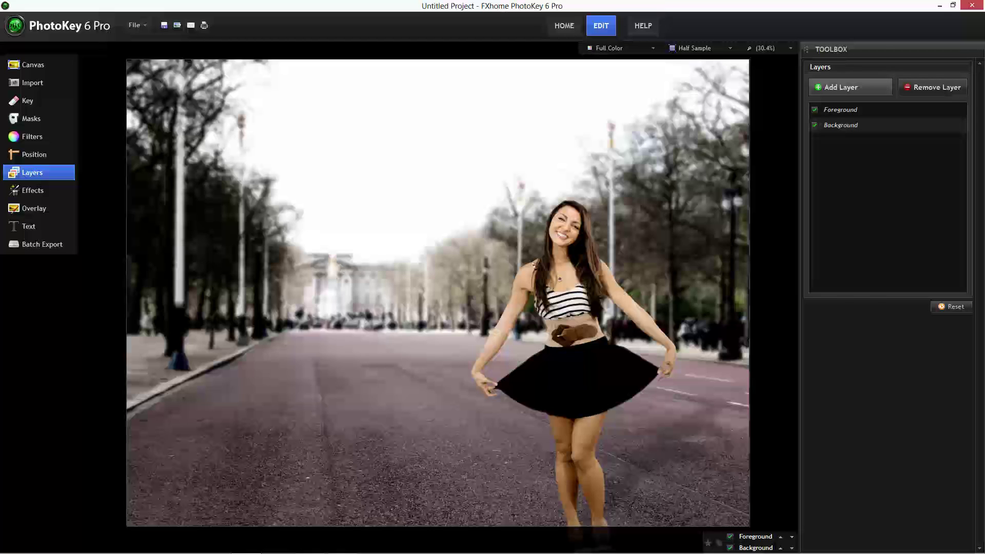
left_click(851, 88)
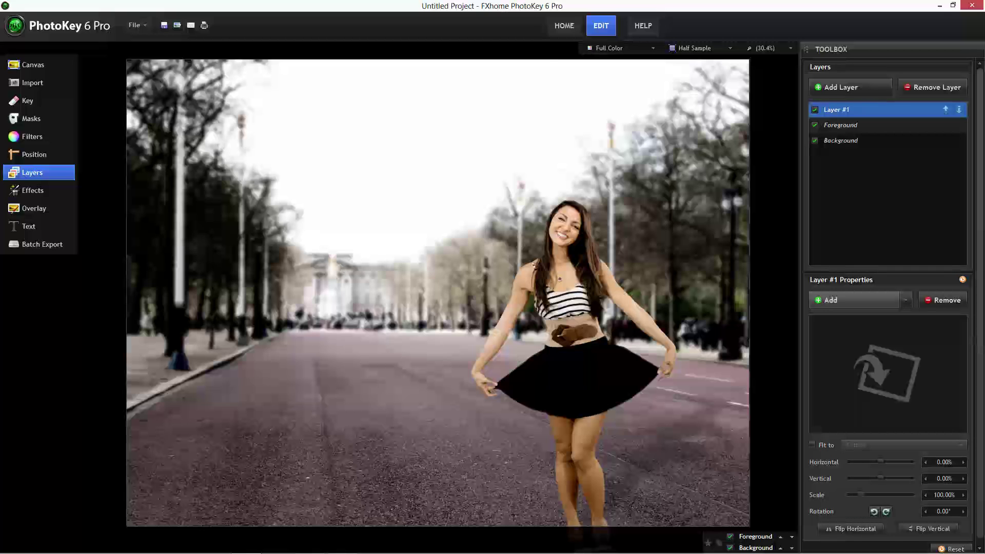
left_click(831, 300)
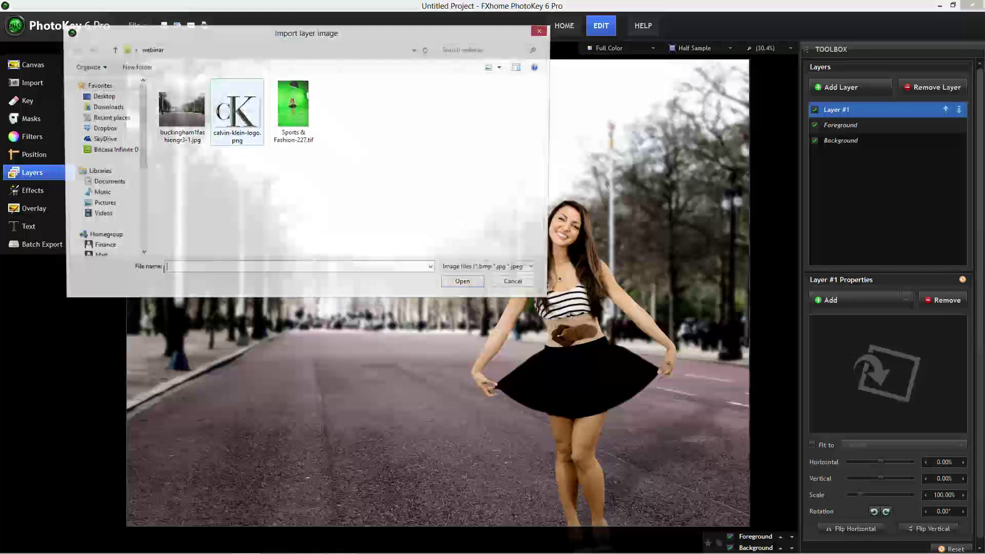
left_click(237, 111)
left_click(462, 281)
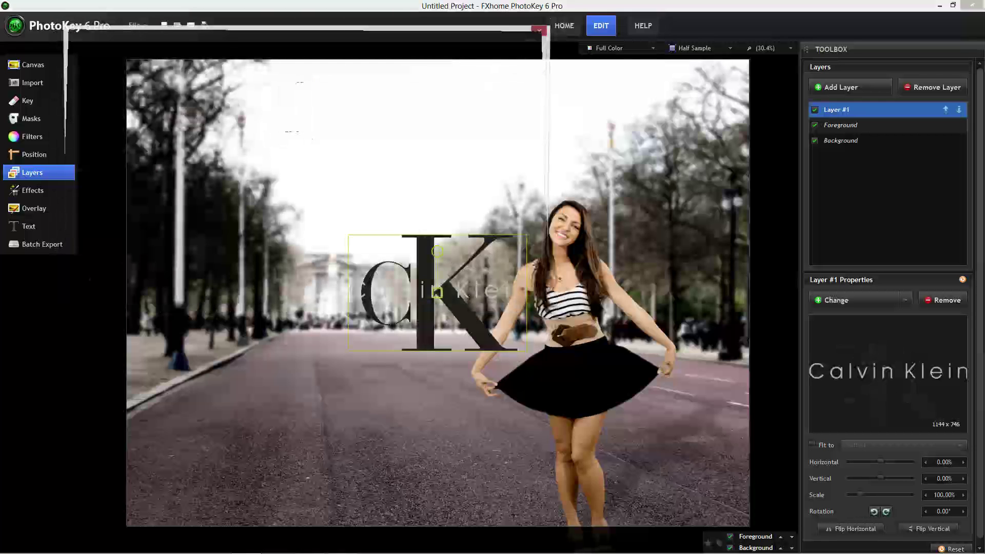
Place the logo on the road beside the model at -25.36% horizontal and 33.43% vertical, scaled to 143%
left_click_drag(437, 252, 346, 350)
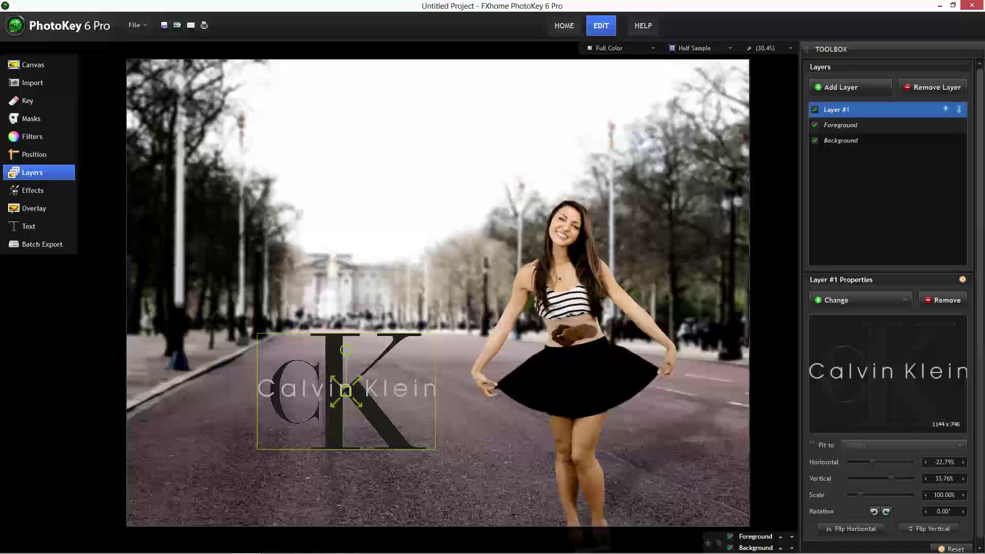
scroll(349, 388, "down", 2)
scroll(349, 389, "up", 4)
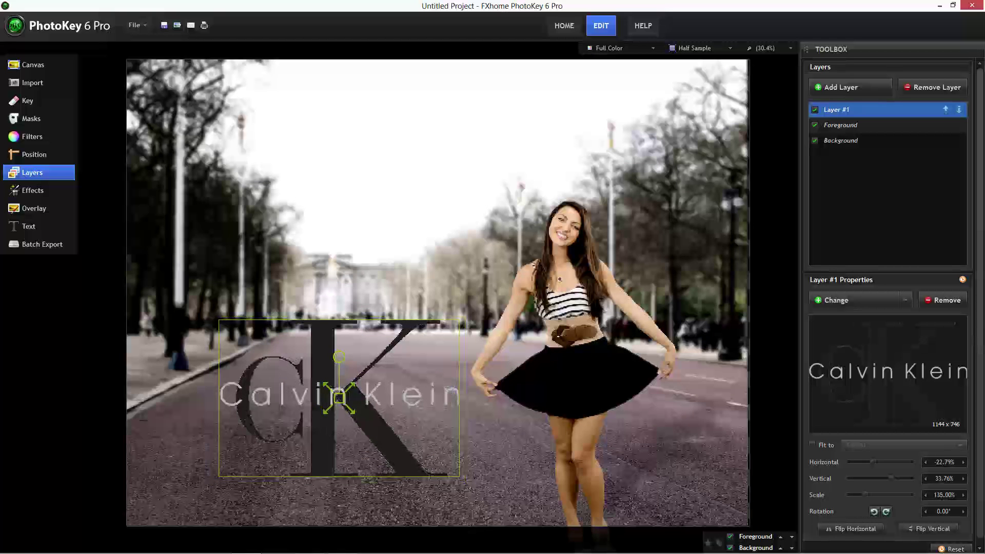
scroll(339, 398, "up", 1)
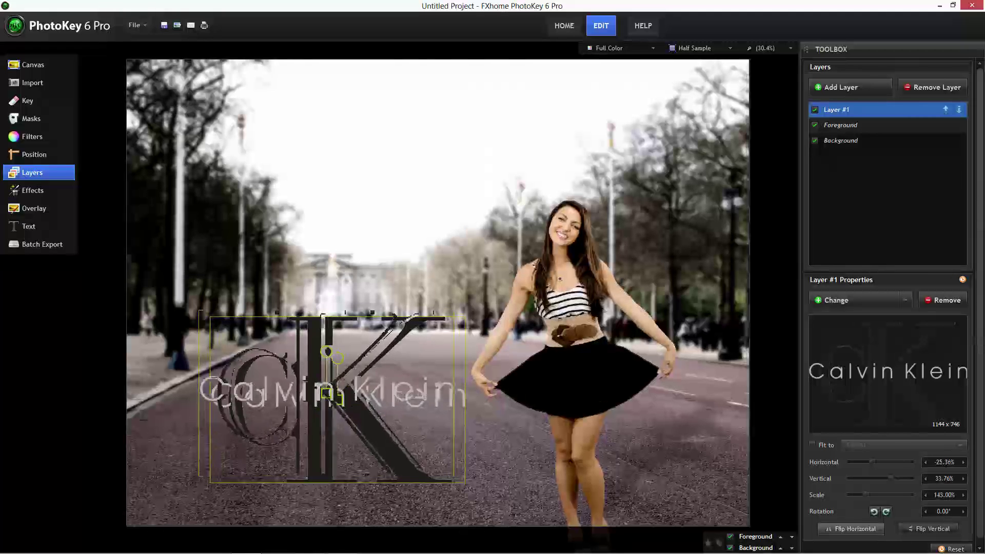
left_click_drag(337, 400, 326, 398)
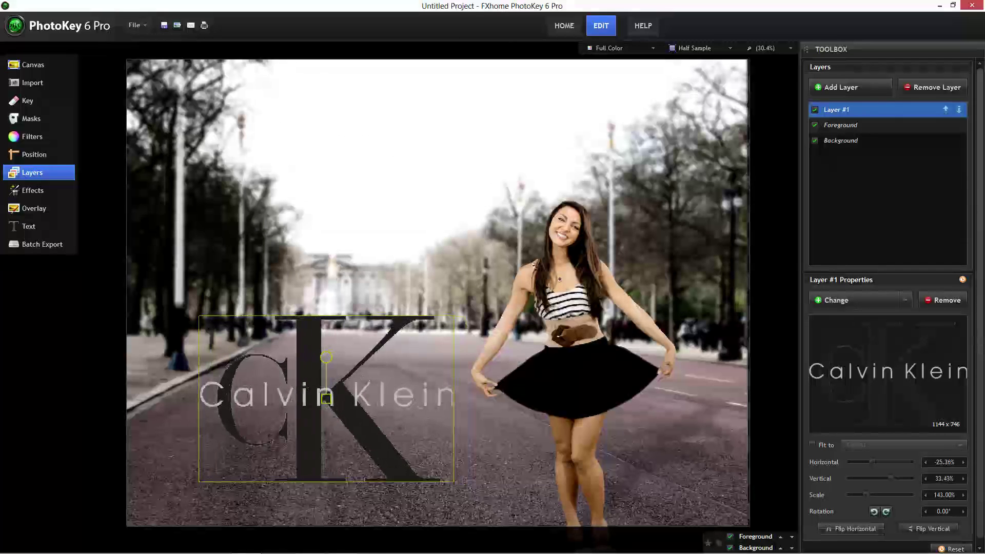
Scale the Calvin Klein logo down to 127% and reposition it at -24.06% horizontal and 37.62% vertical
scroll(327, 398, "down", 2)
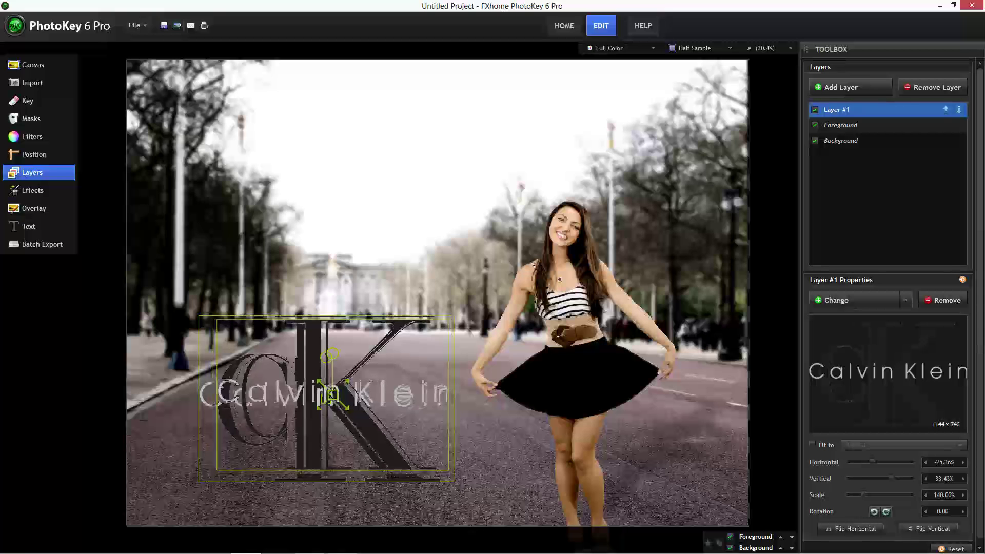
left_click_drag(332, 395, 336, 408)
scroll(333, 411, "down", 1)
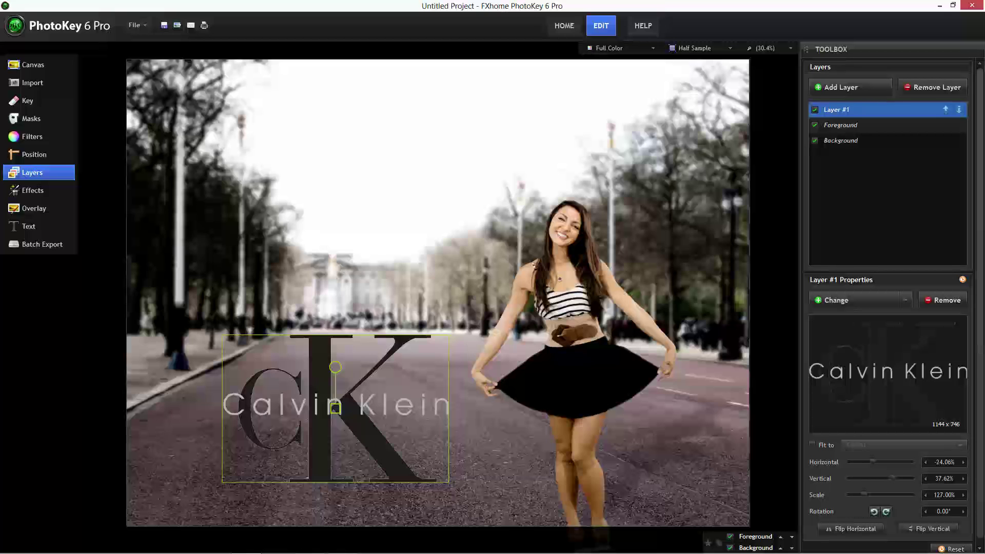
Try the Three Strip Color effect on the composite with different red, green and blue strengths, and switch it off
left_click(33, 190)
left_click(33, 173)
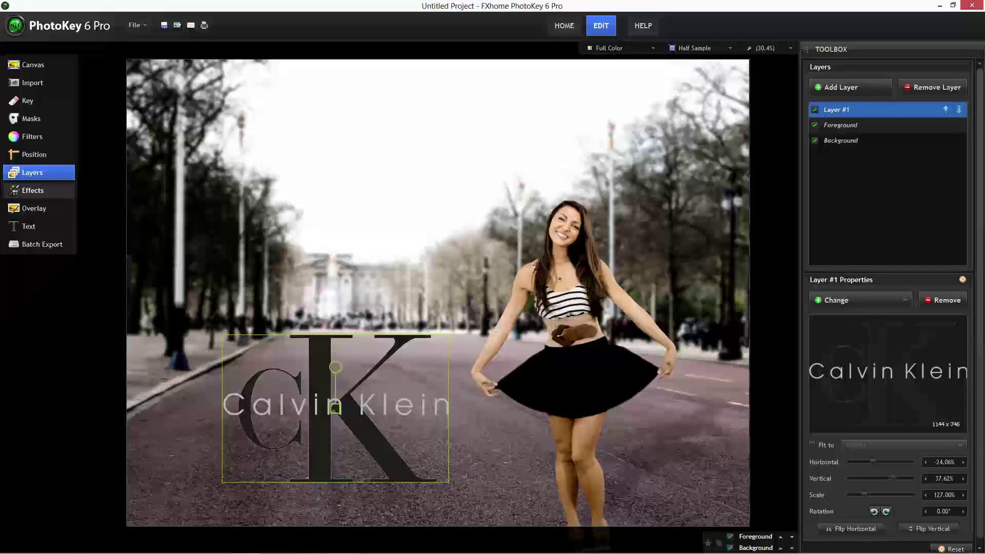
left_click(33, 190)
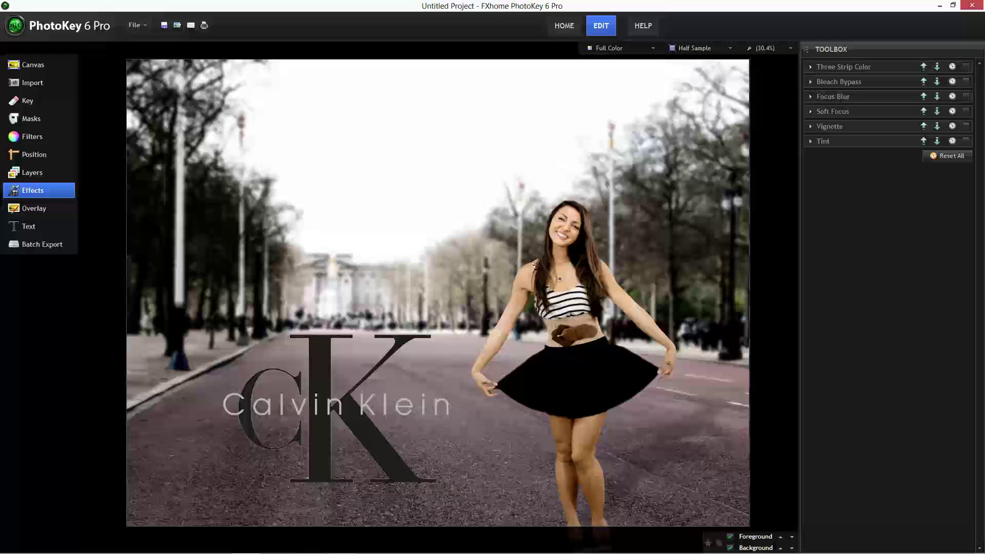
left_click(967, 67)
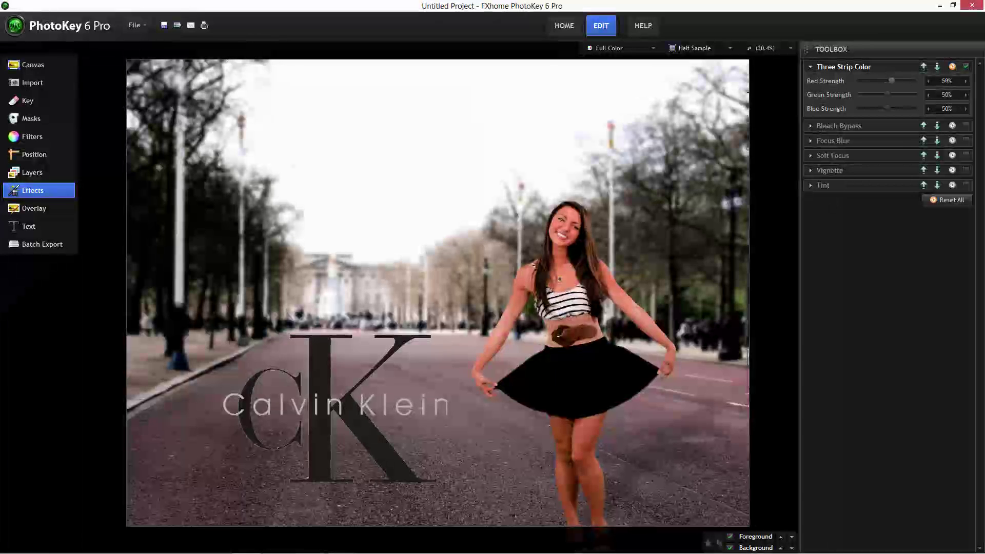
left_click_drag(888, 95, 907, 81)
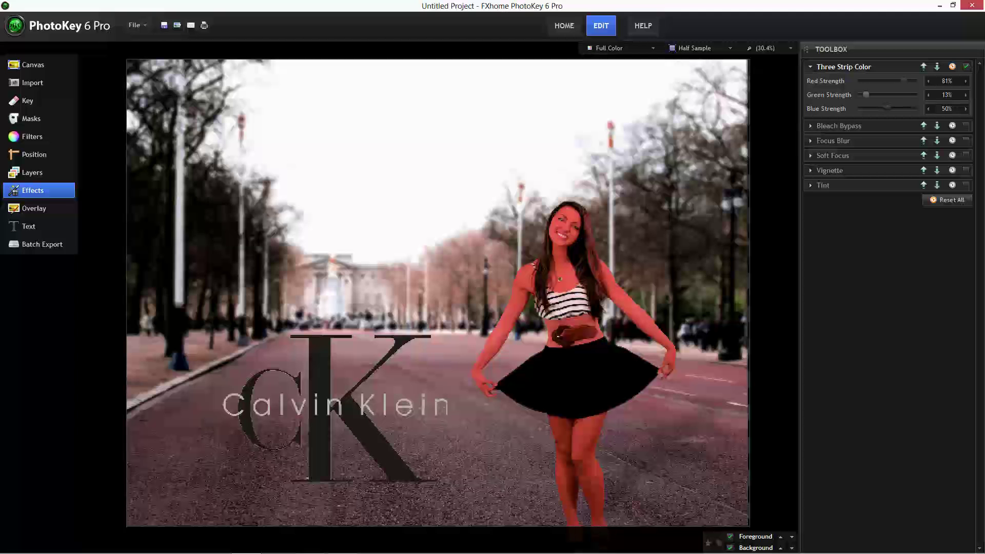
left_click_drag(868, 94, 909, 108)
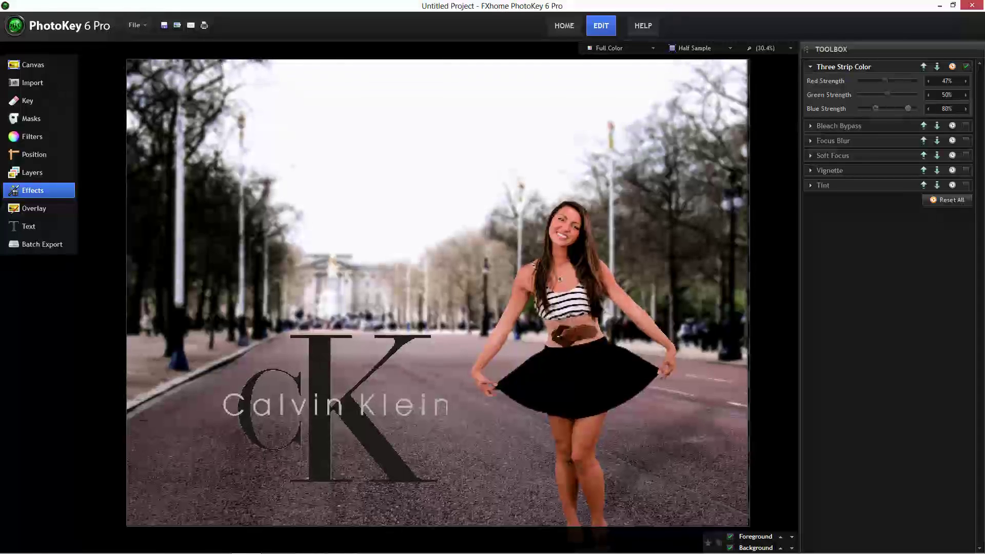
left_click_drag(909, 108, 882, 108)
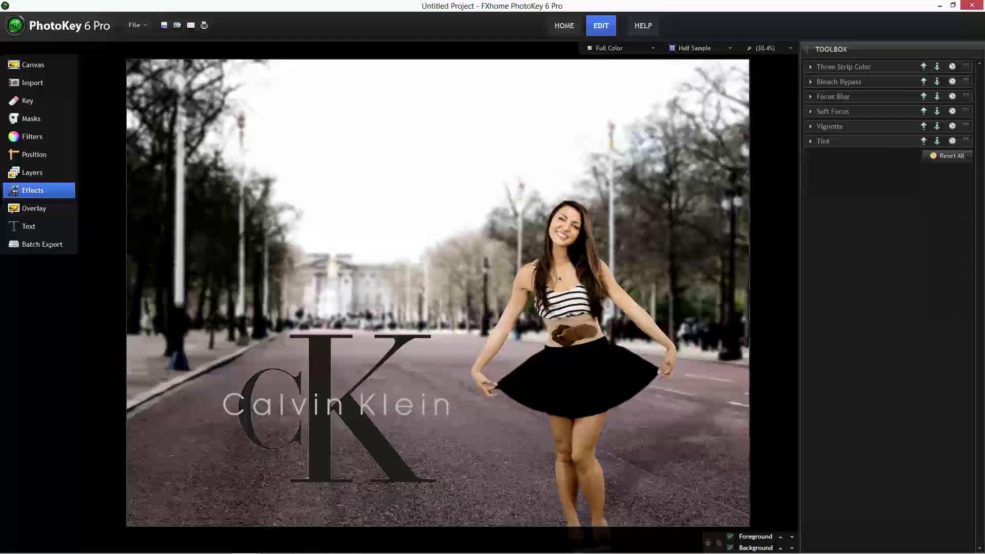
Enable the Bleach Bypass effect on the whole composite and set its strength to 35%
left_click(810, 82)
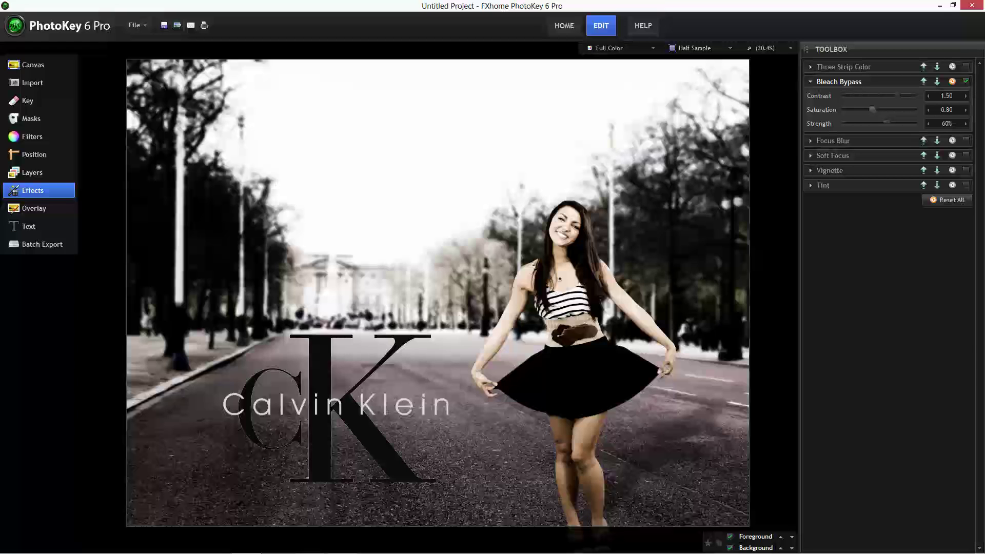
left_click_drag(887, 123, 876, 123)
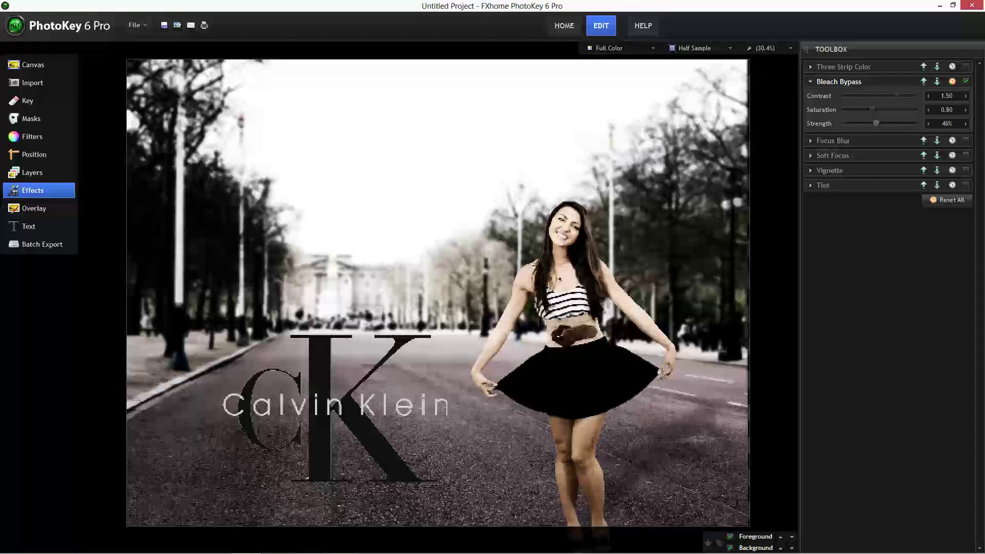
left_click_drag(876, 123, 868, 123)
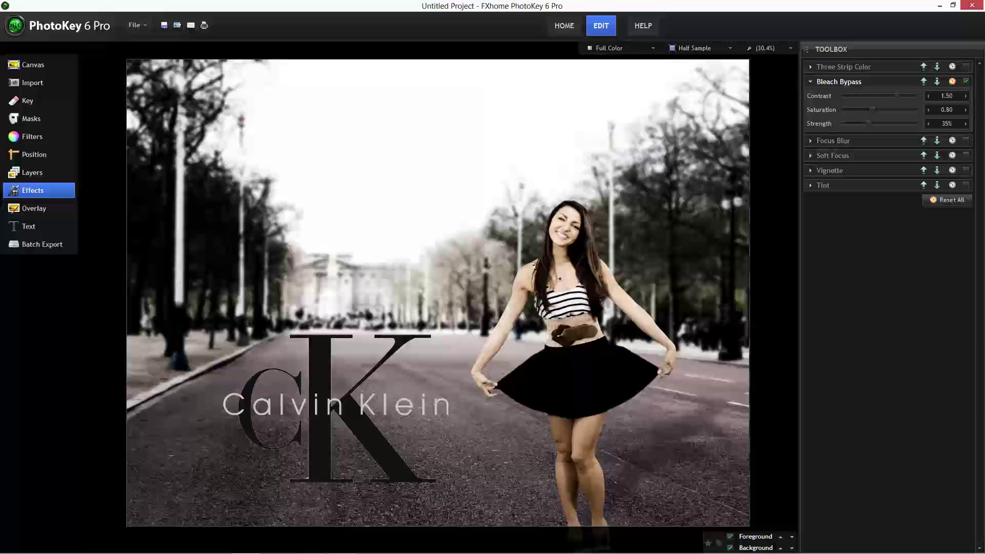
left_click(810, 82)
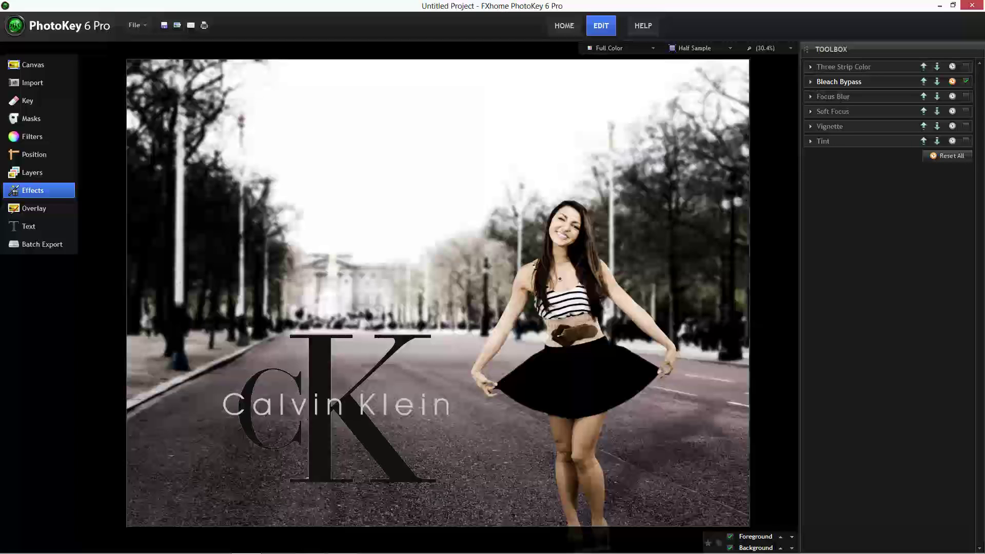
Try a radial Focus Blur centred on the model's face and a Soft Focus with the Lighten blend mode, leaving both disabled
left_click(811, 97)
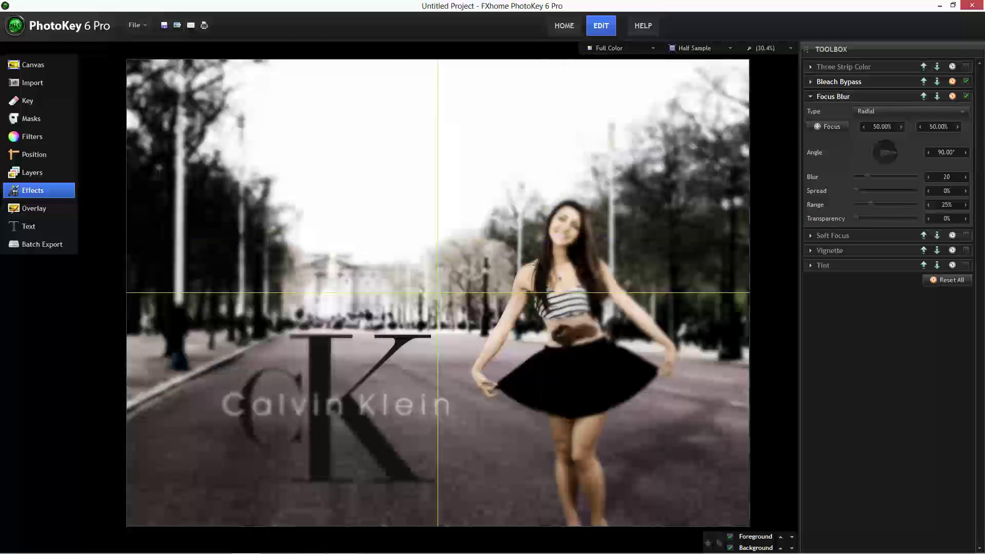
left_click(565, 228)
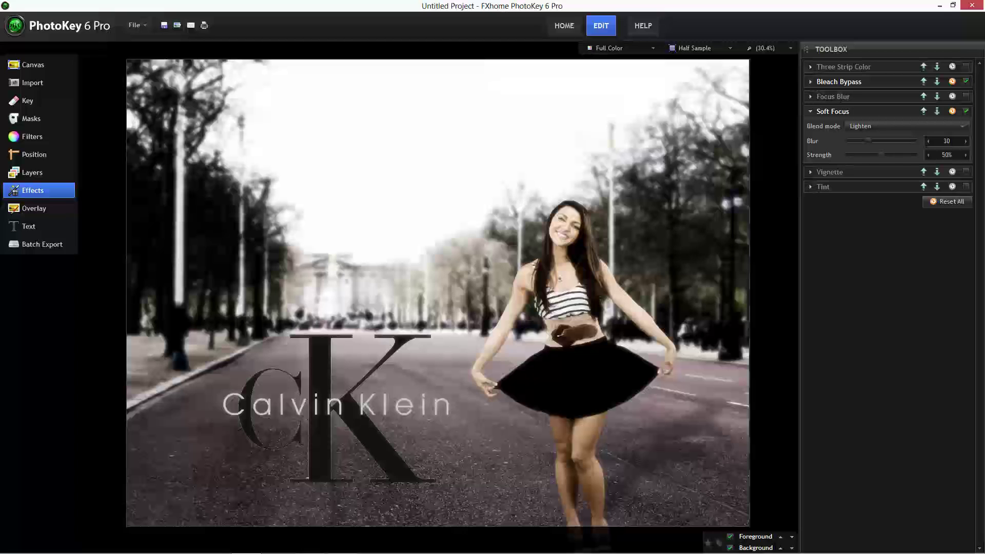
left_click(906, 126)
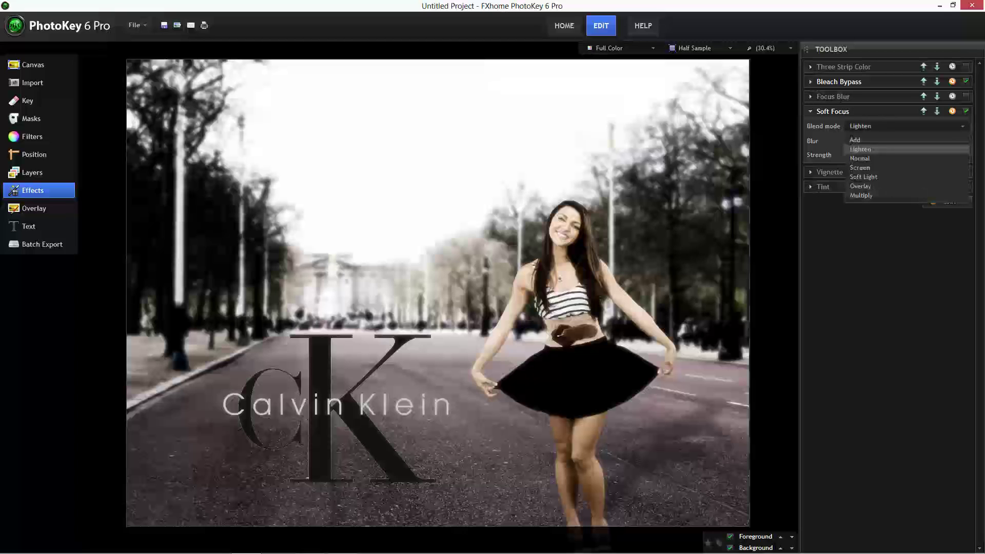
left_click(906, 125)
left_click(906, 126)
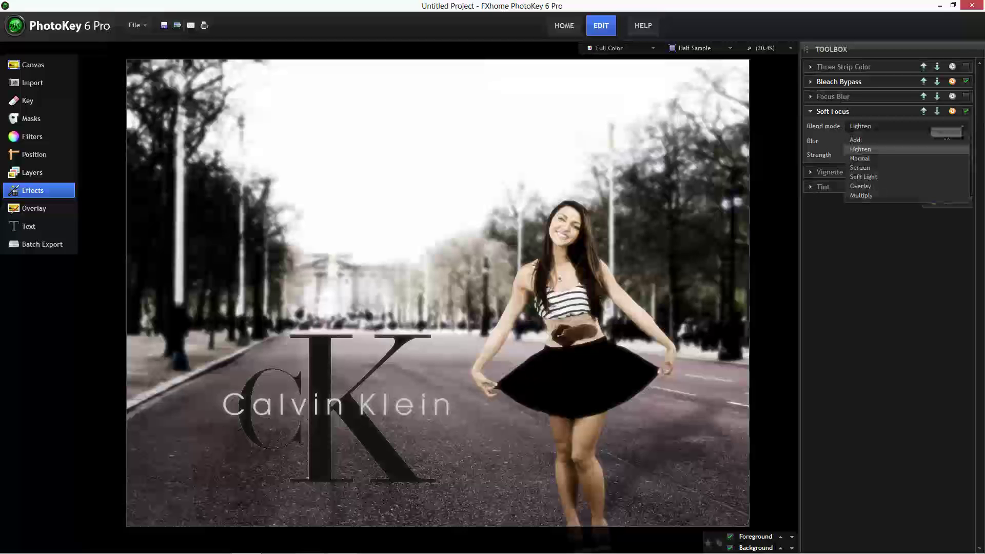
left_click(906, 126)
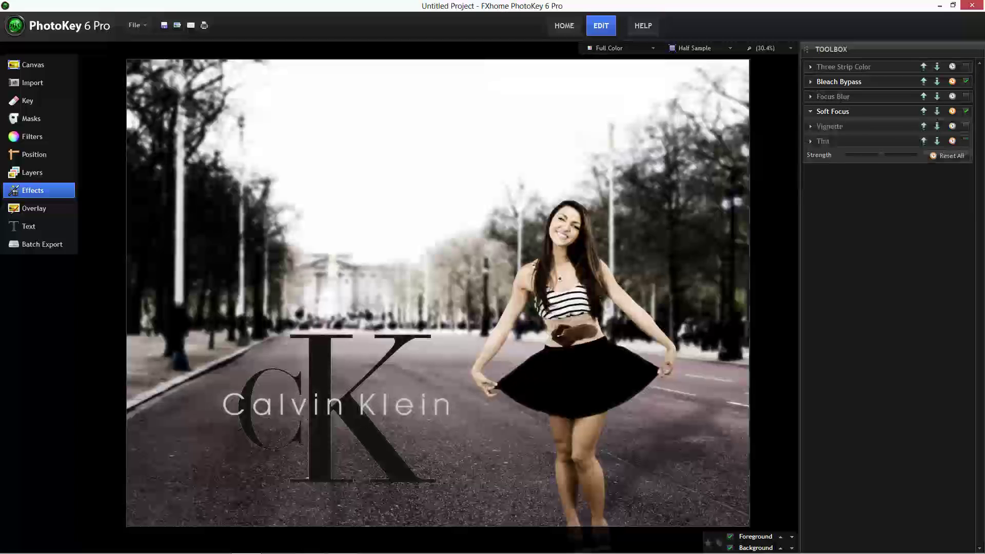
left_click(966, 112)
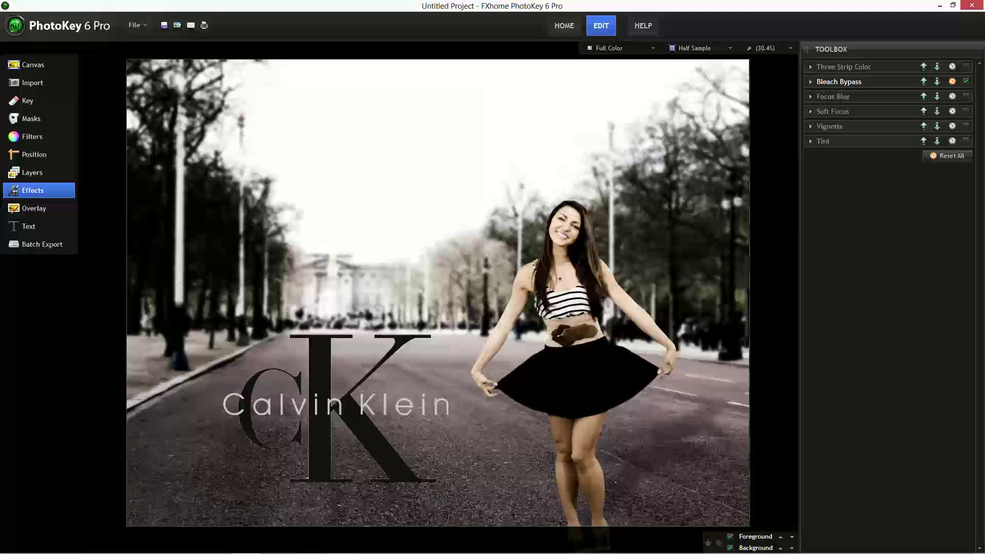
Enable the Vignette effect in black and adjust its feather to 0.40
left_click(966, 126)
left_click(966, 126)
left_click(967, 141)
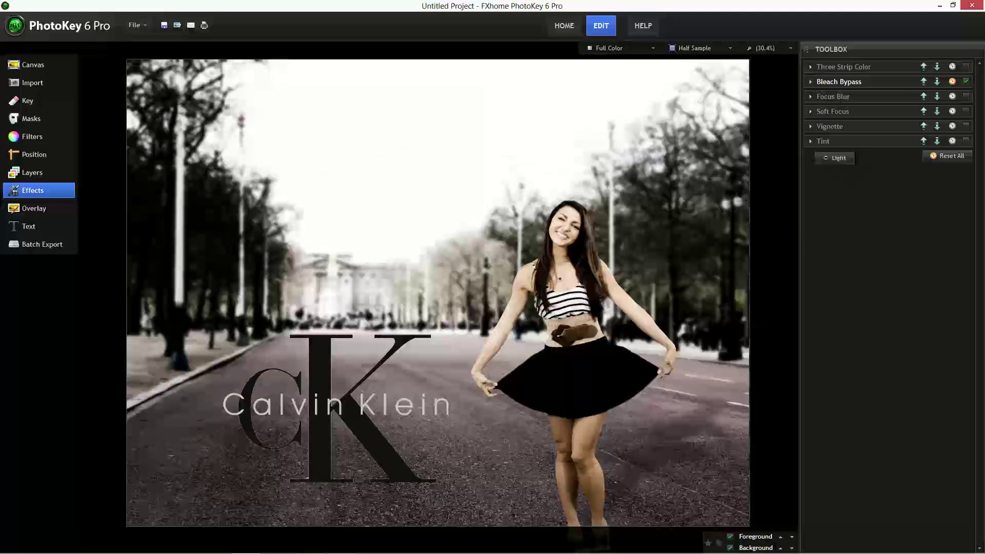
left_click(966, 126)
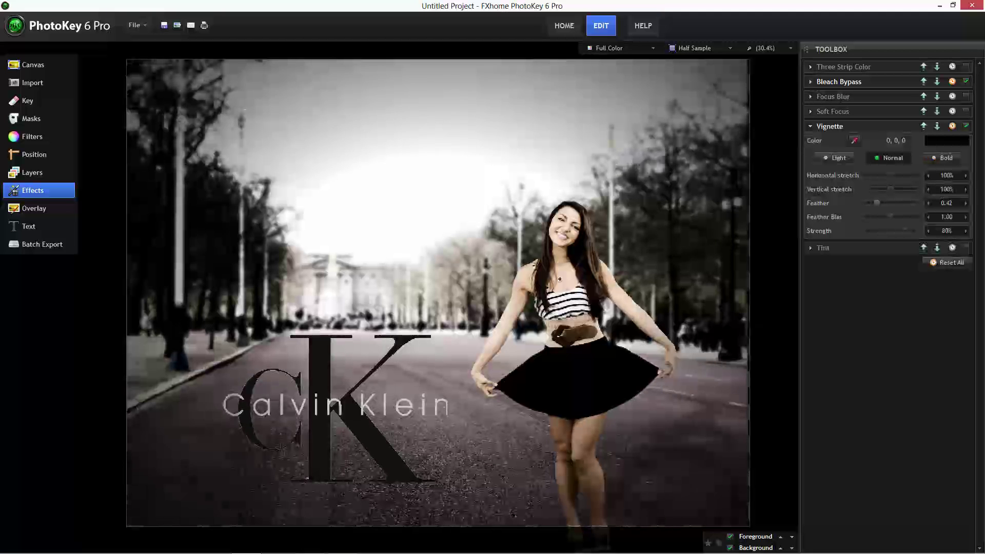
left_click_drag(877, 204, 866, 204)
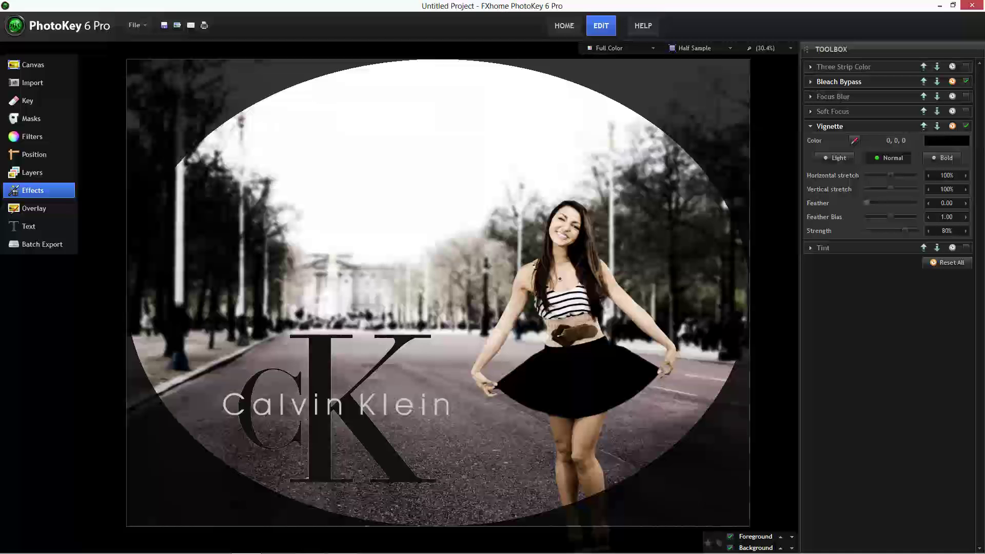
mouse_move(867, 203)
left_mouse_down()
mouse_move(888, 203)
mouse_move(867, 202)
mouse_move(875, 203)
left_mouse_up()
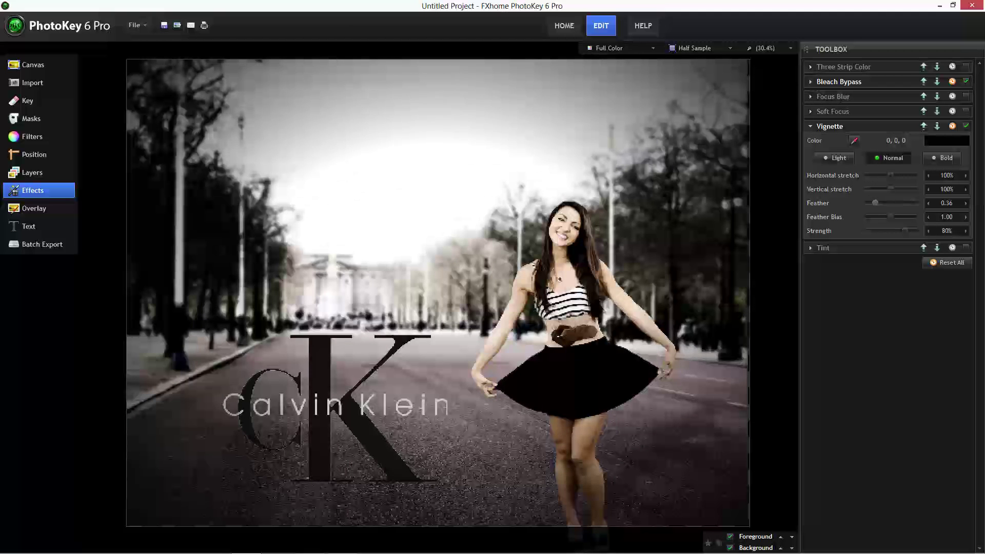
left_click_drag(875, 203, 878, 202)
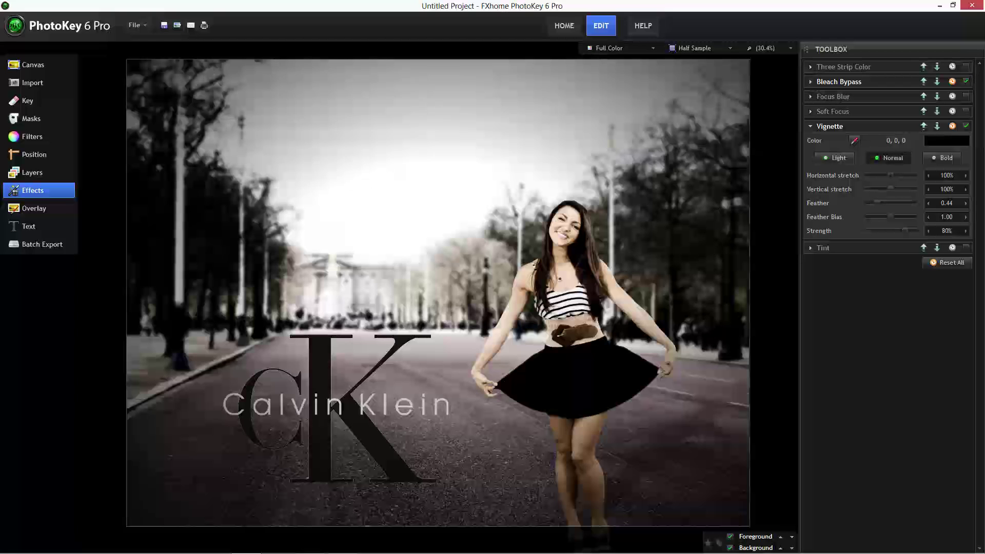
left_click_drag(878, 203, 877, 203)
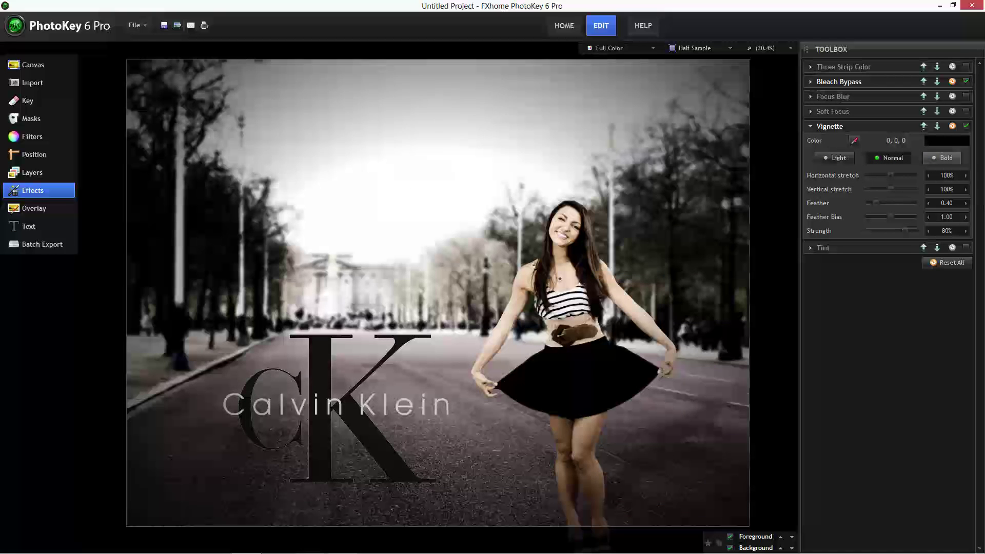
Compare the vignette's Light and Bold presets and apply Light
left_click(835, 158)
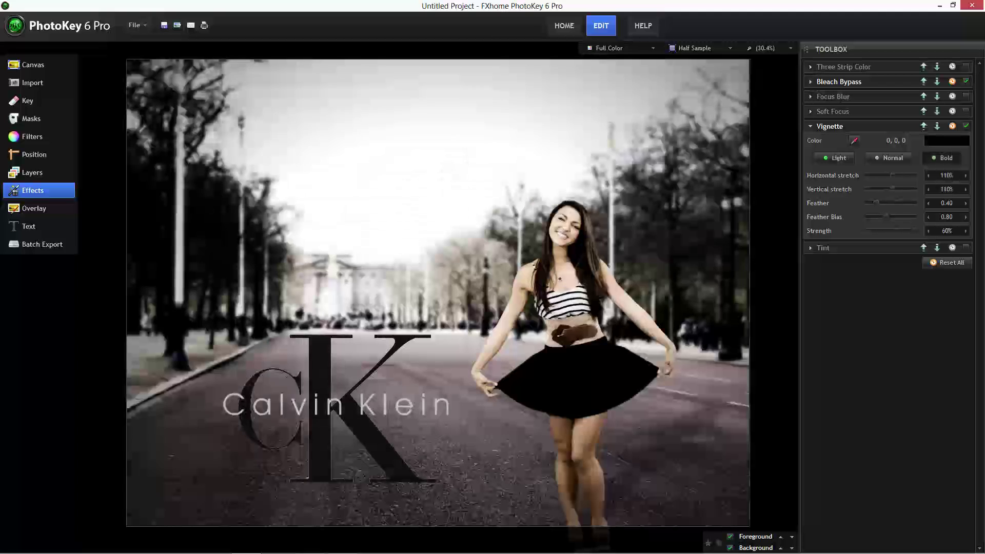
left_click(942, 158)
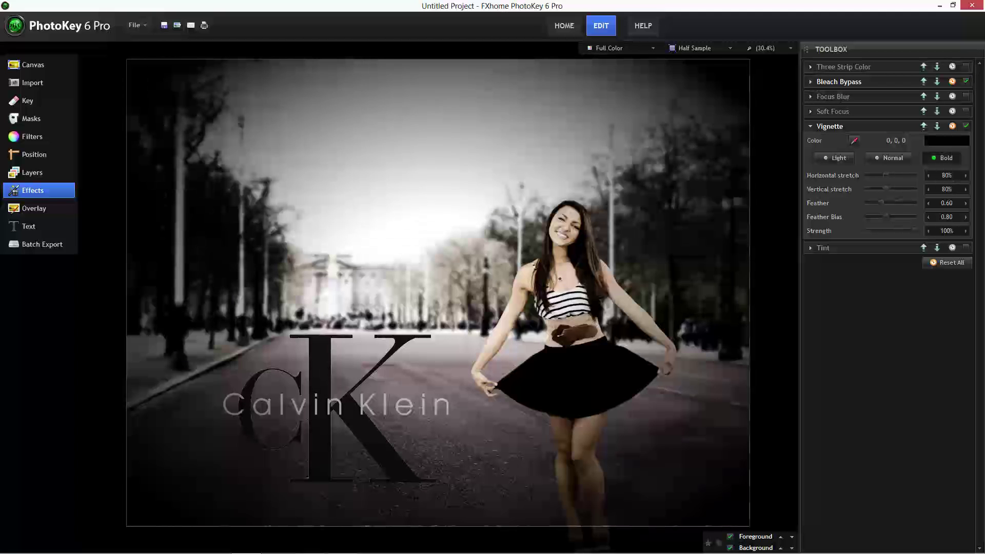
left_click(835, 157)
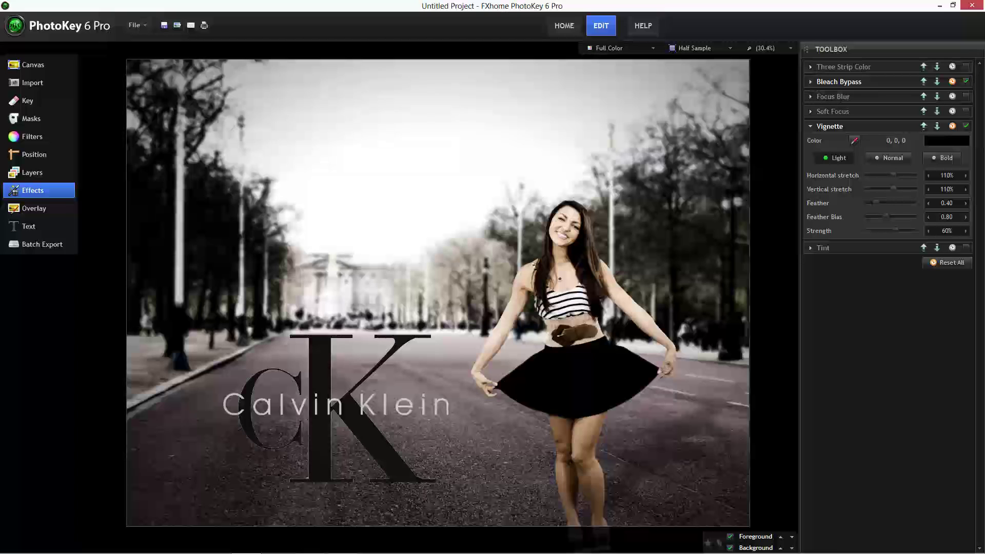
Try the Tint effect with the Sepia, Black & White and Emerald types at different strengths, and switch it off
left_click(966, 248)
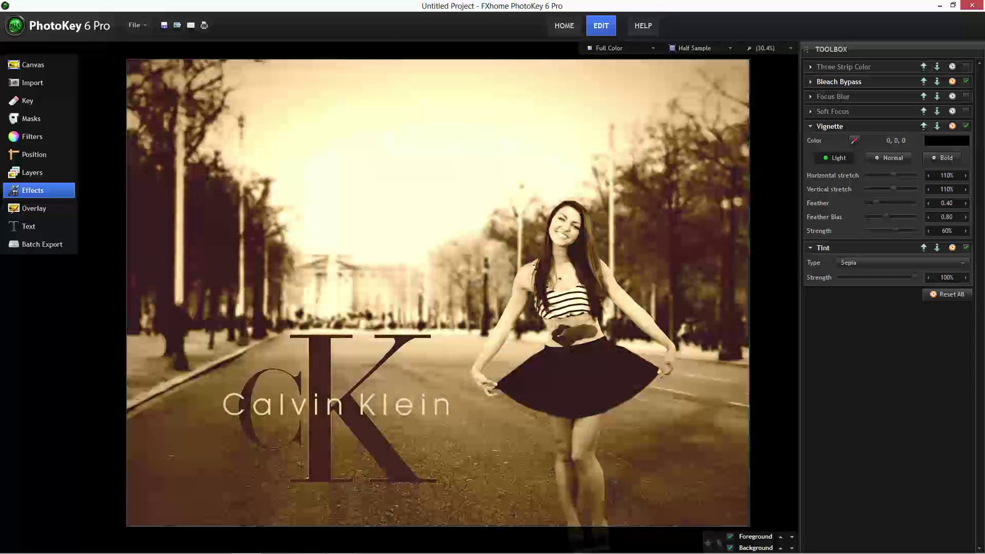
left_click(966, 248)
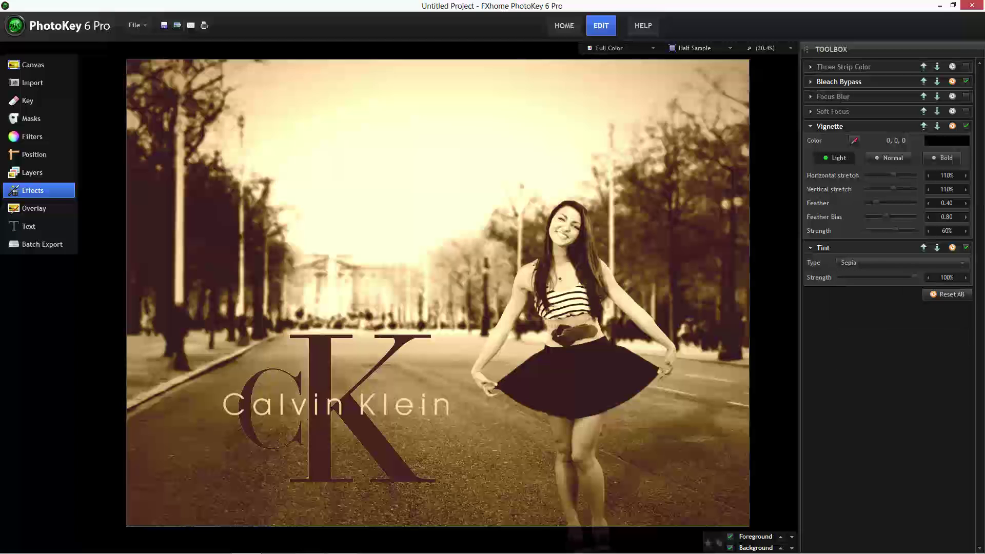
left_click(901, 262)
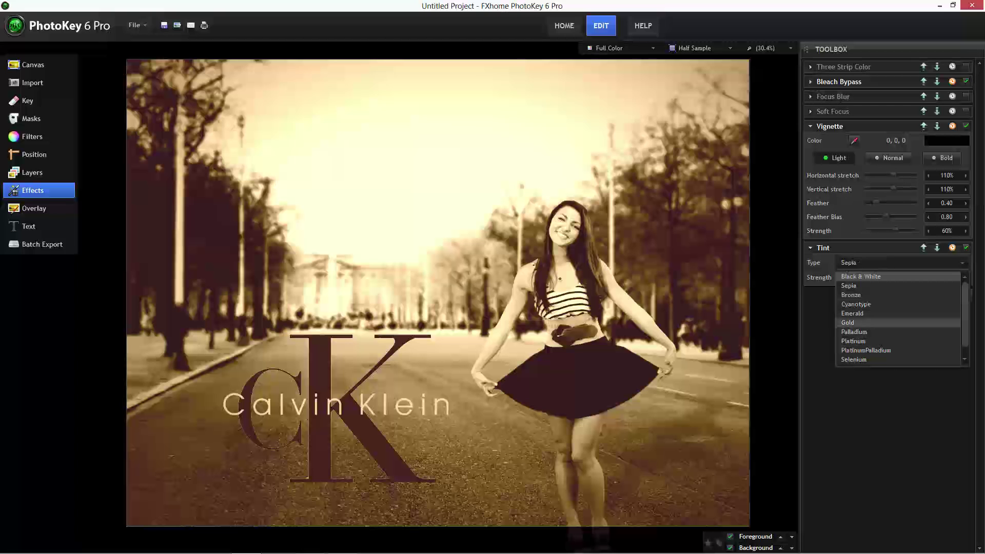
left_click(861, 276)
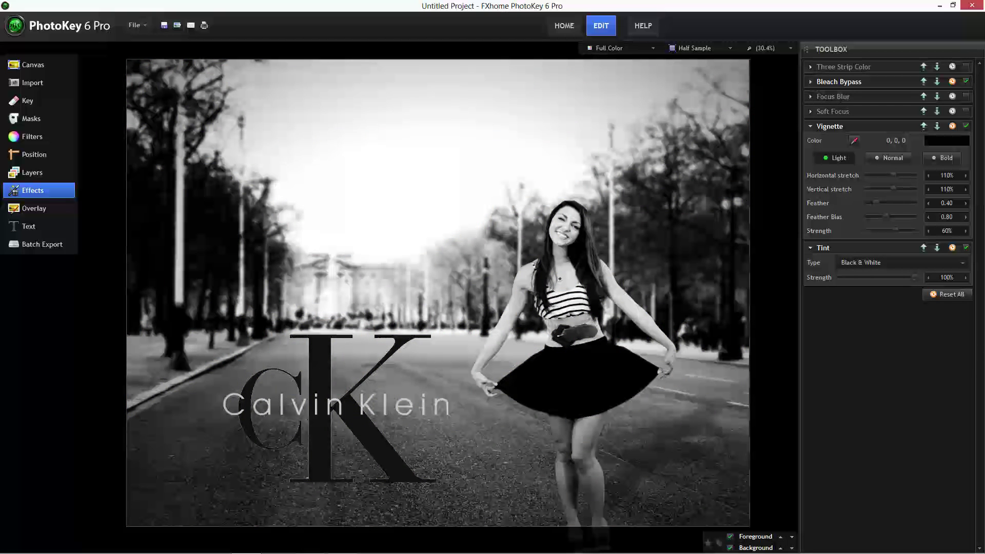
scroll(903, 263, "down", 1)
left_click(893, 262)
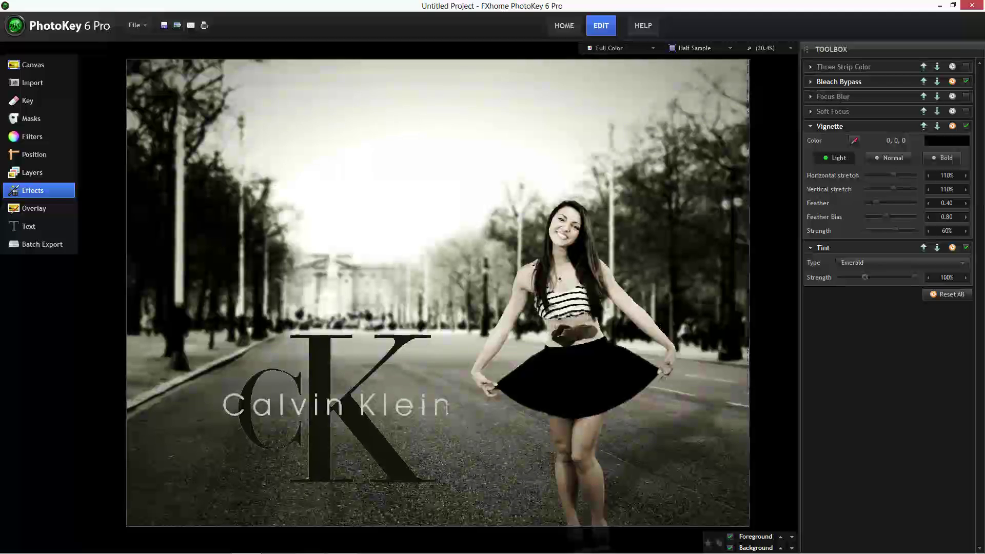
left_click_drag(865, 277, 895, 277)
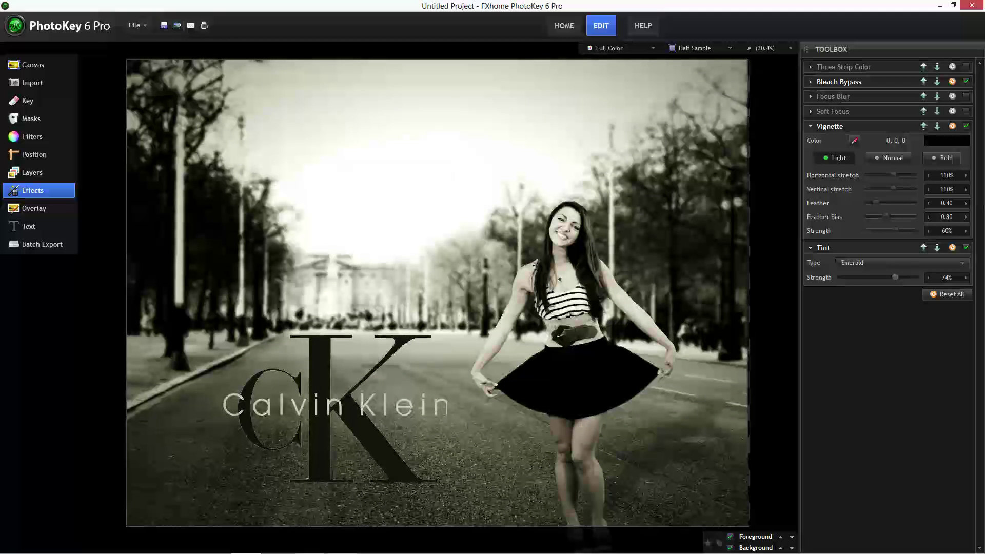
left_click(966, 247)
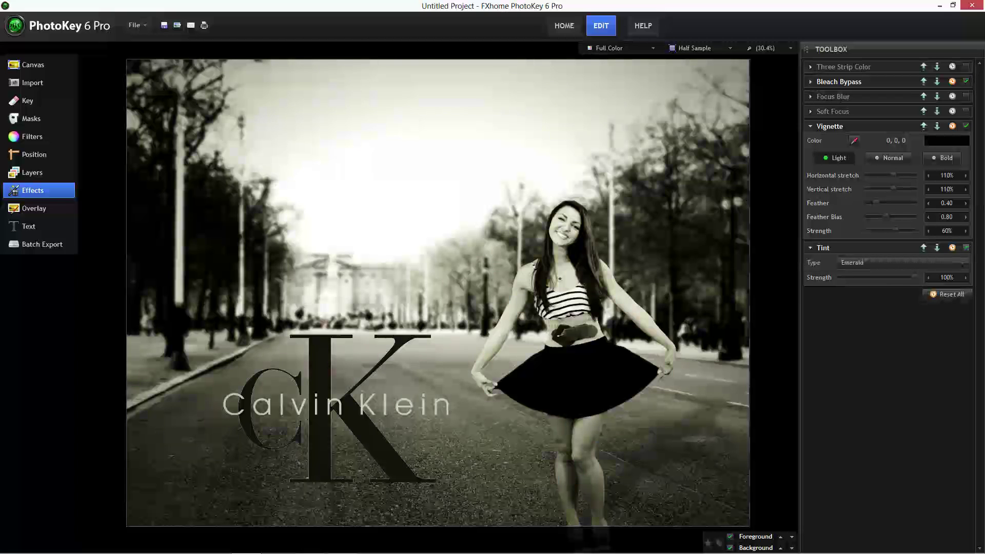
left_click(966, 247)
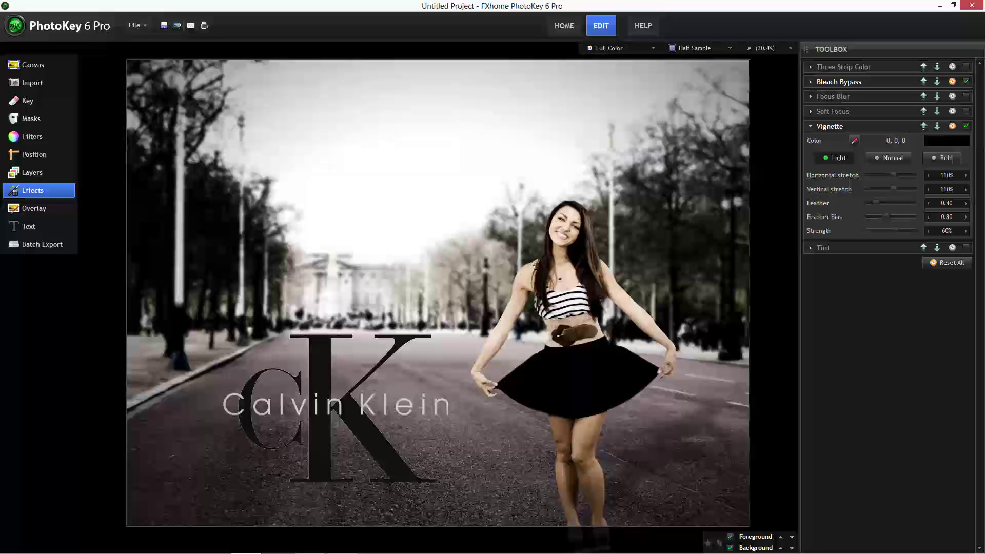
Open the recent base1-1 project, discarding the changes to the untitled project
left_click(137, 25)
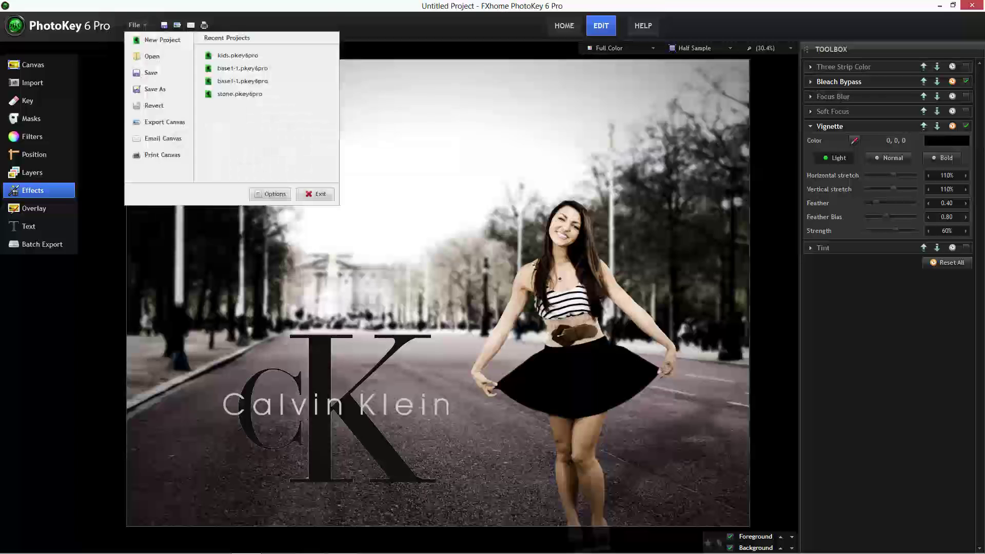
left_click(164, 121)
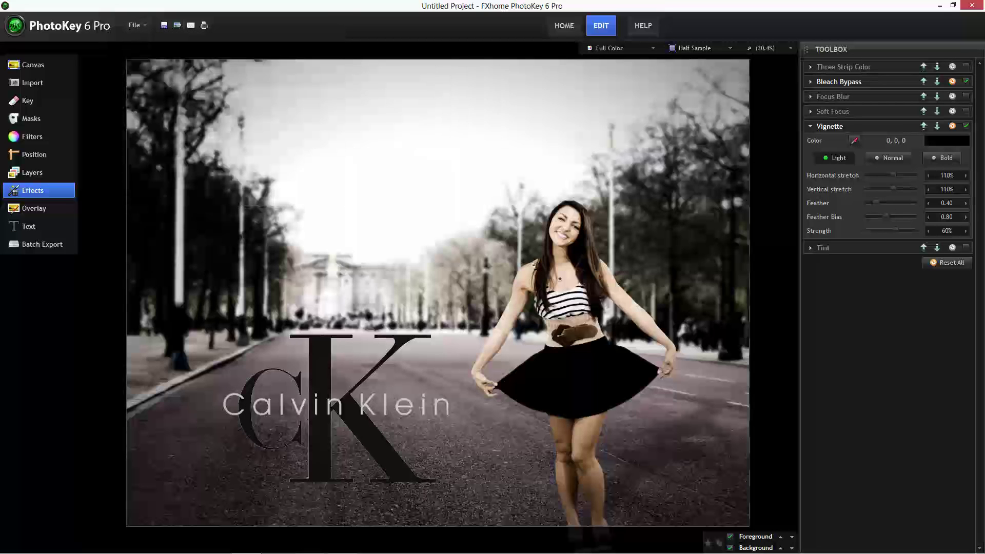
left_click(137, 25)
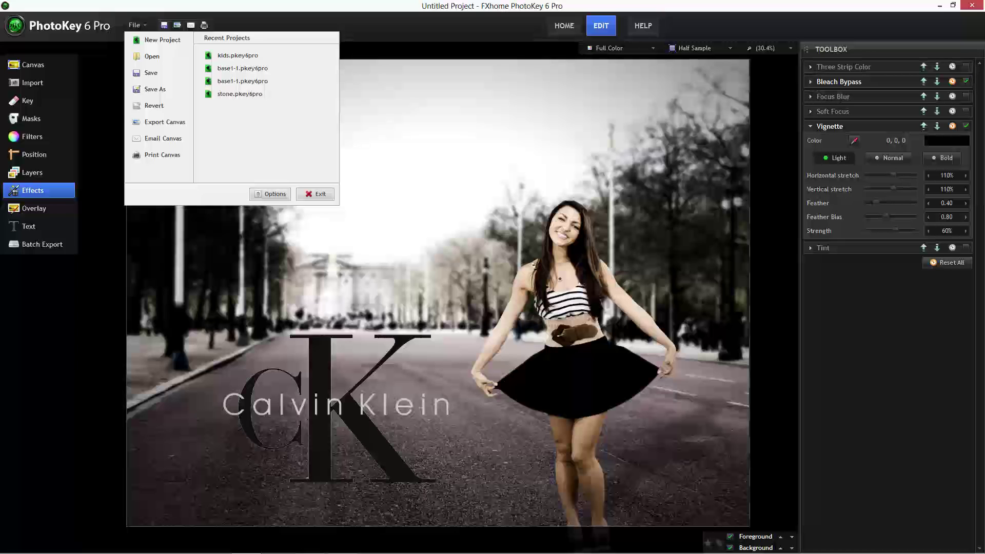
left_click(162, 40)
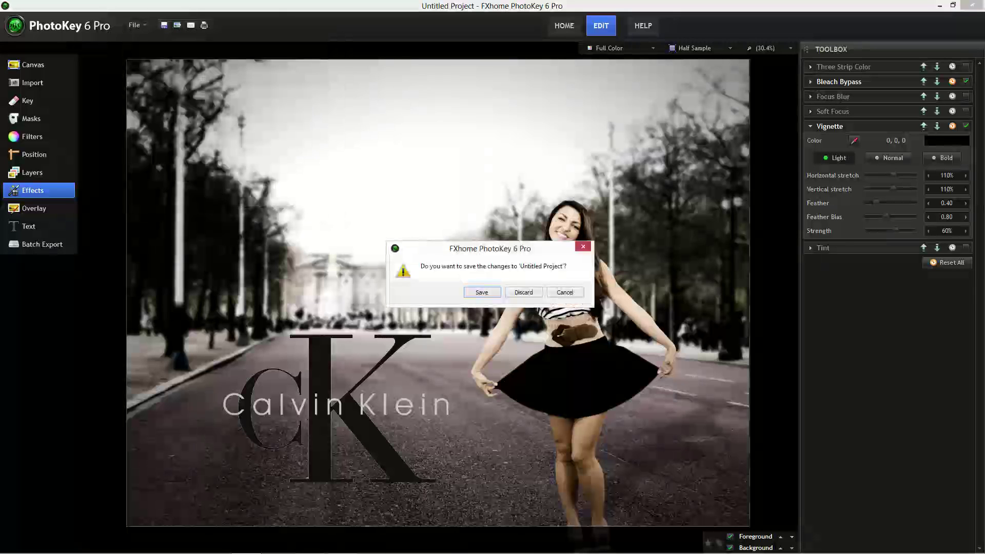
left_click(523, 292)
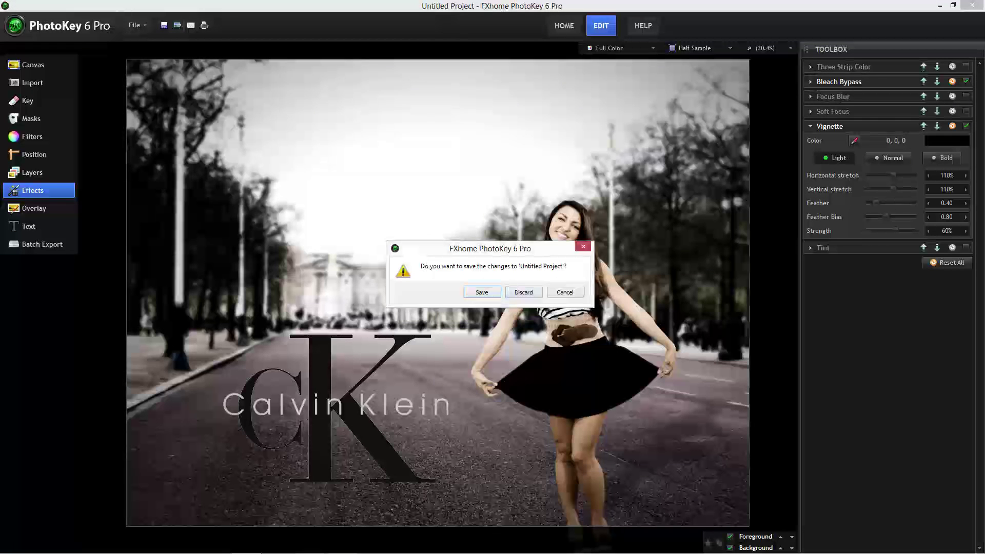
left_click(523, 292)
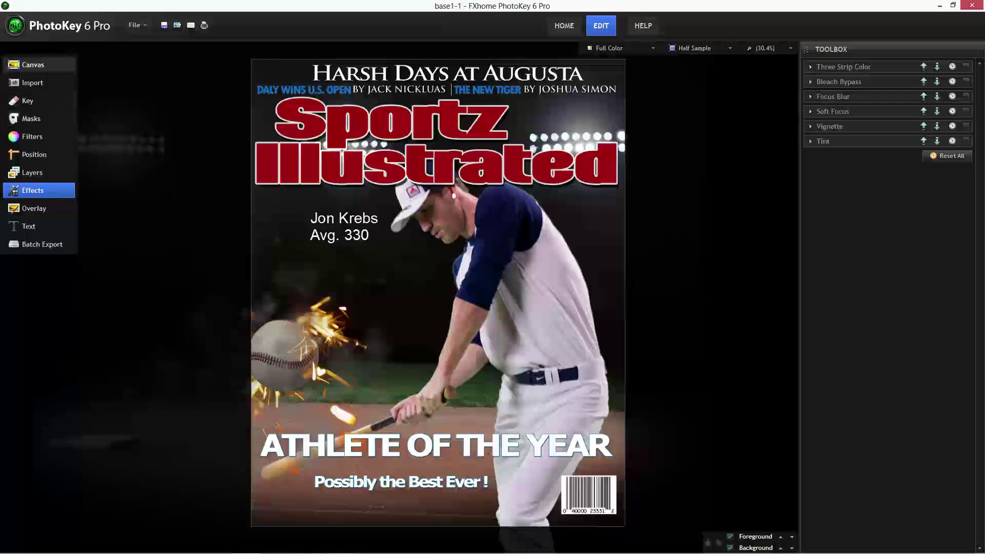
Review the magazine cover's foreground and background filters, its canvas settings and its imported background image
left_click(39, 137)
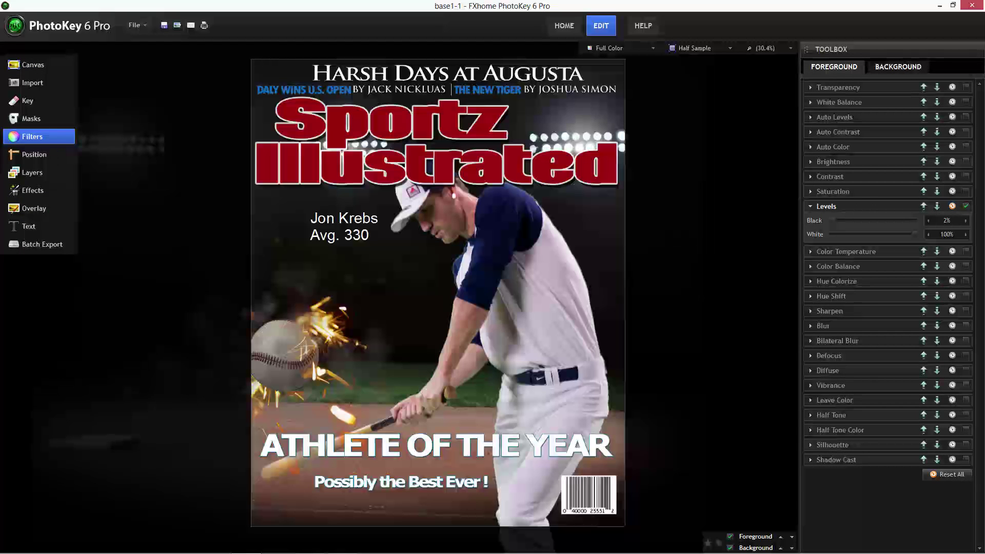
left_click(898, 67)
left_click(834, 67)
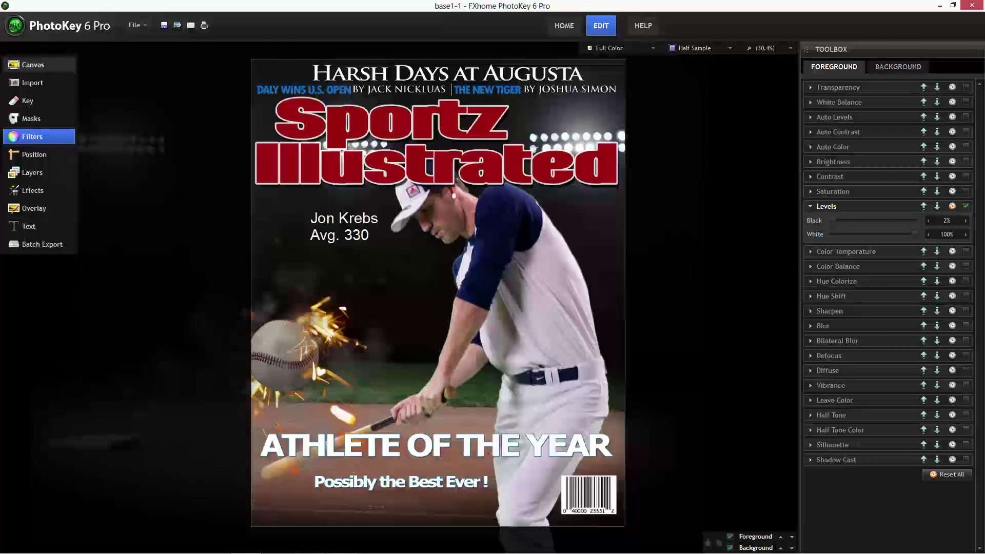
left_click(34, 65)
left_click(33, 137)
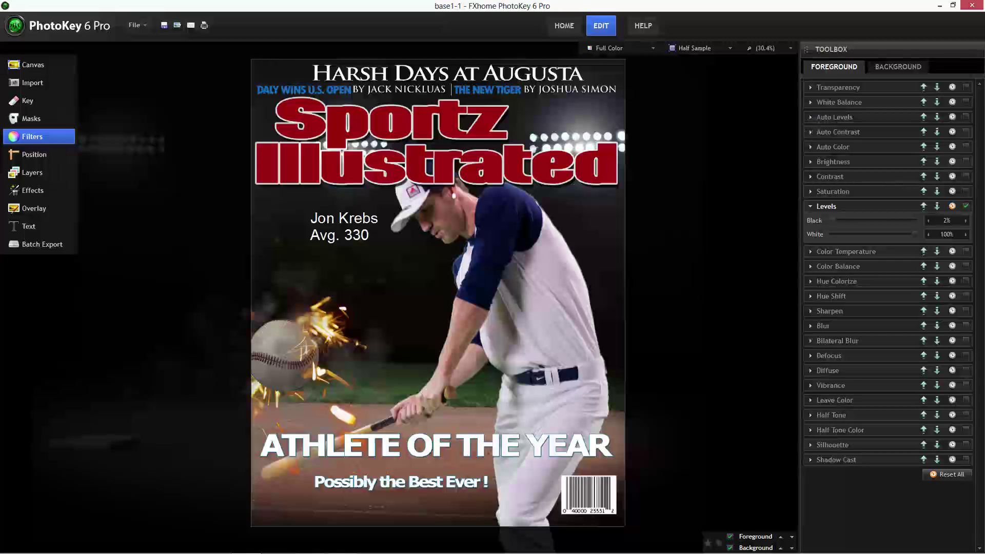
left_click(34, 65)
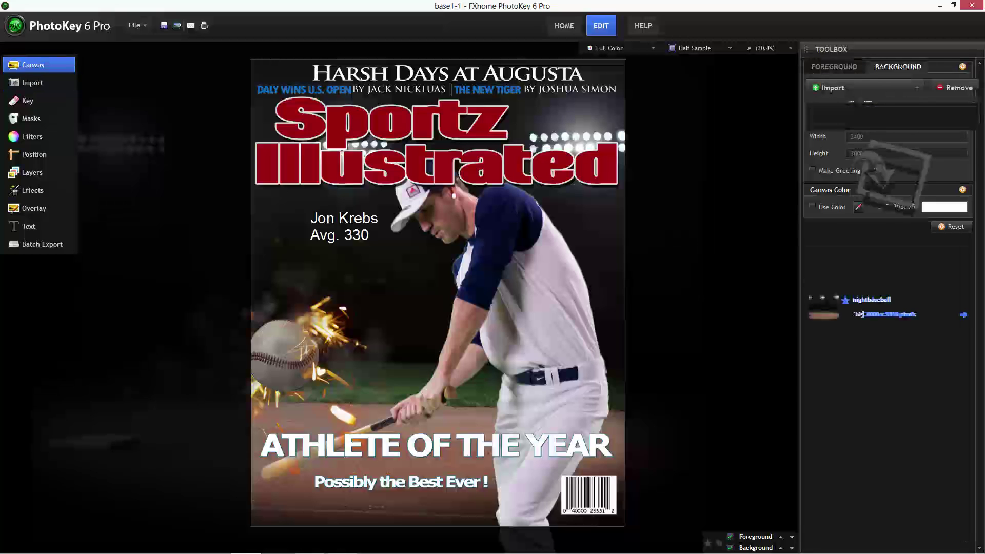
left_click(32, 83)
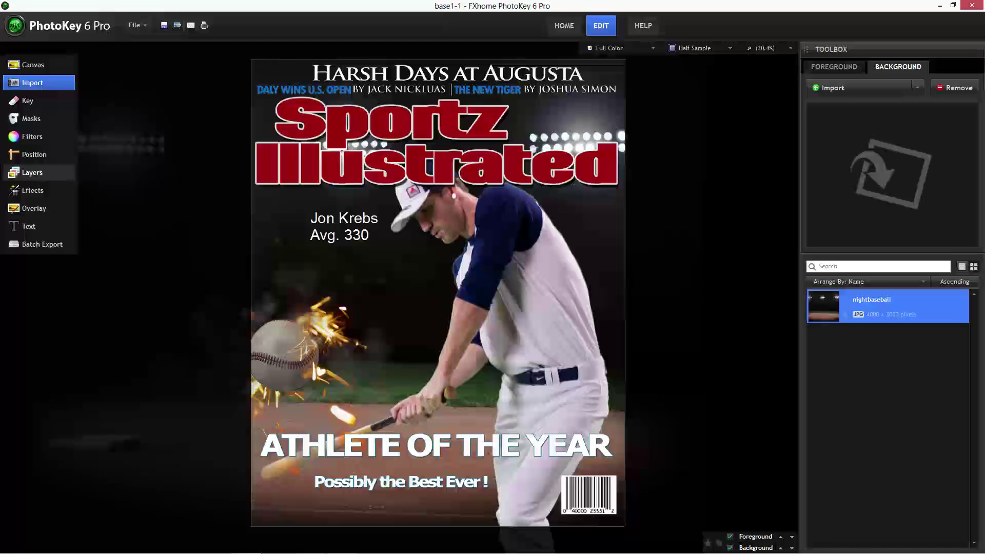
Examine the magazine cover's baseball and title layers and the properties of its custom text
left_click(38, 173)
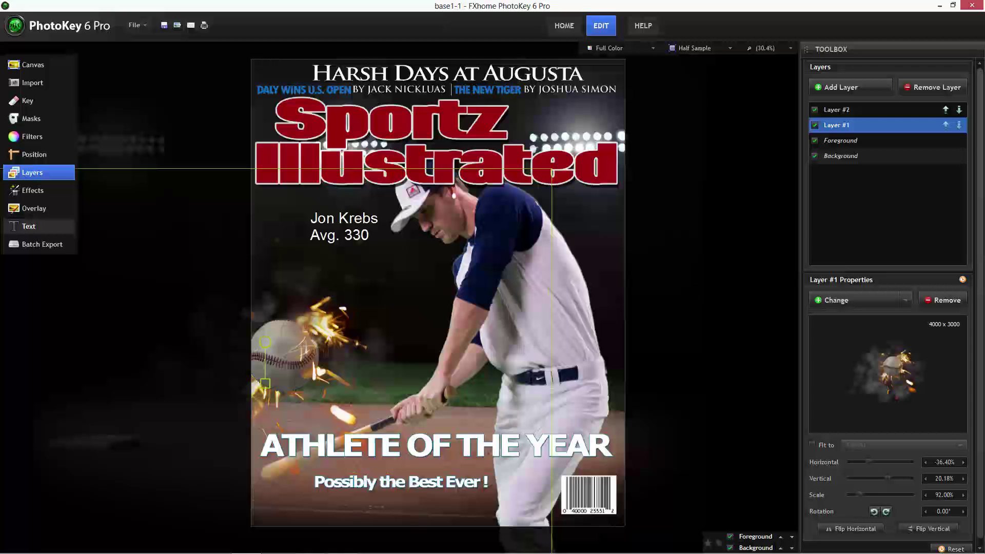
left_click(30, 227)
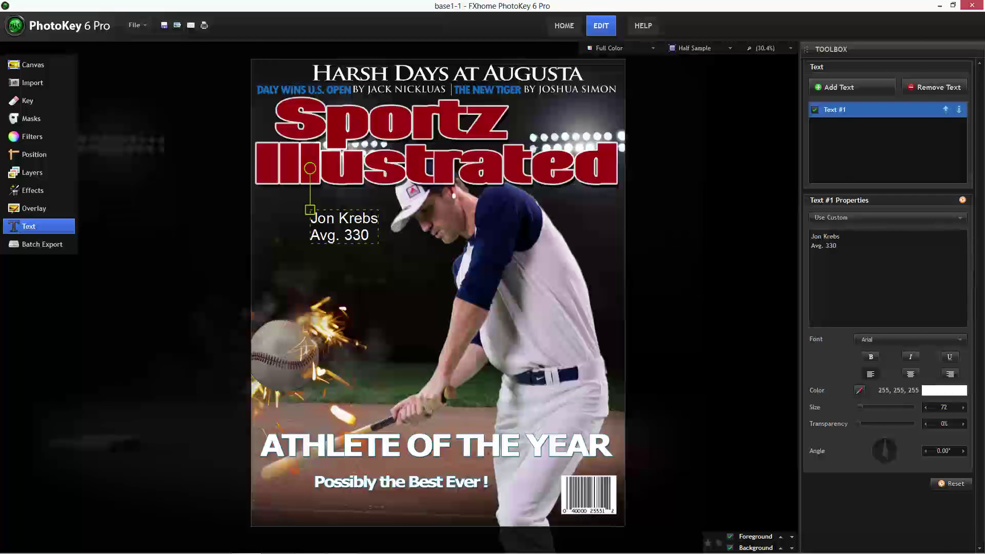
left_click(39, 173)
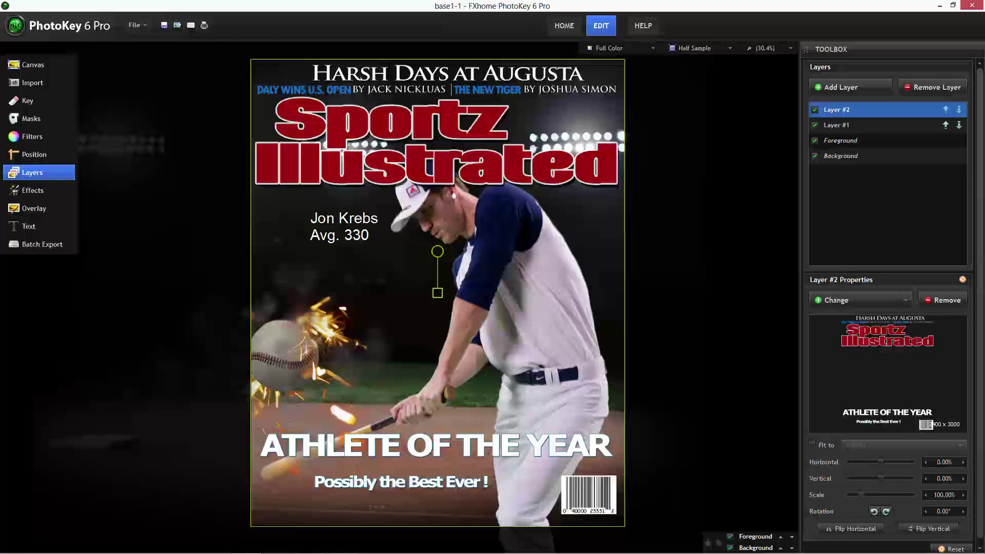
Open the recent kids project, discarding the changes to base1-1
left_click(137, 25)
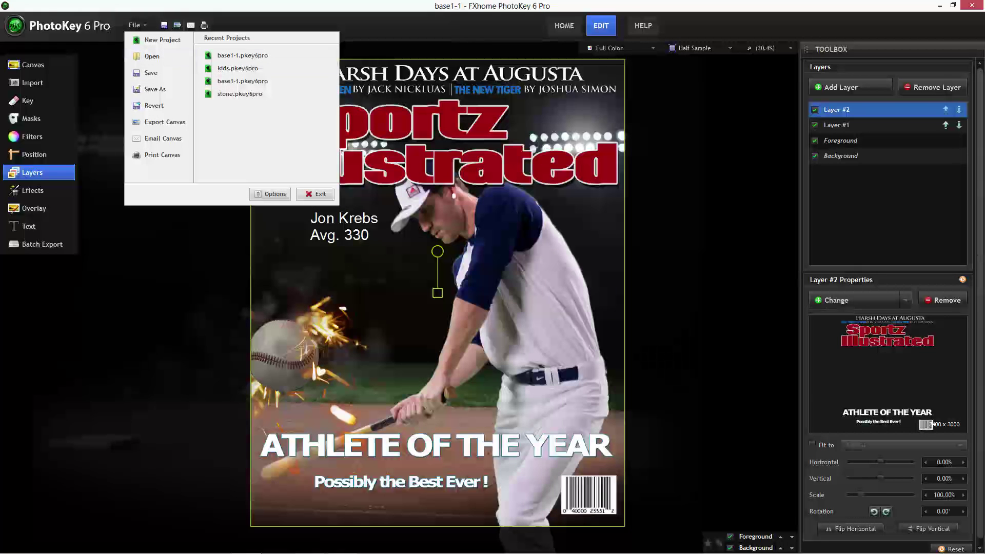
left_click(148, 44)
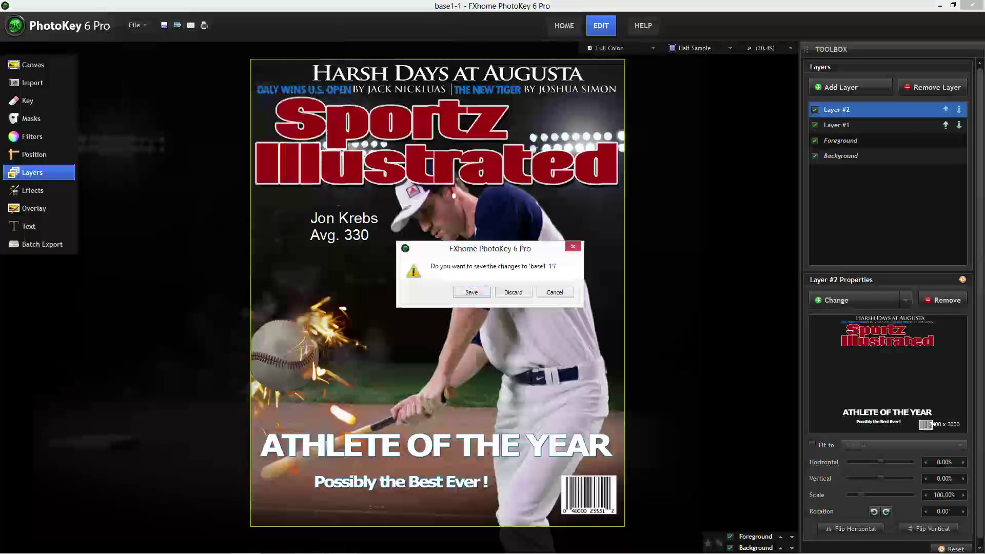
left_click(514, 292)
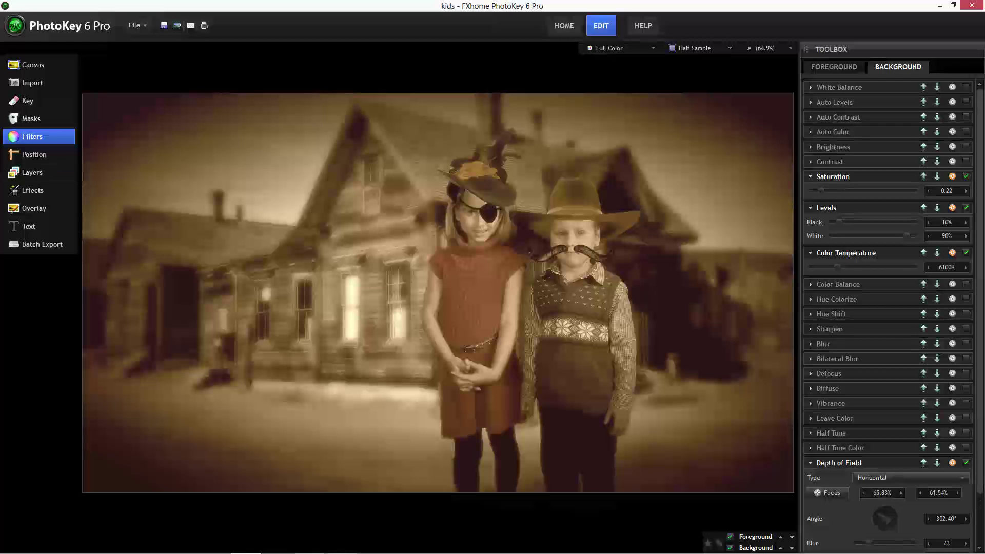
Inspect the eye patch, cowboy hat and feathered hat layers placed on the two children
left_click(31, 172)
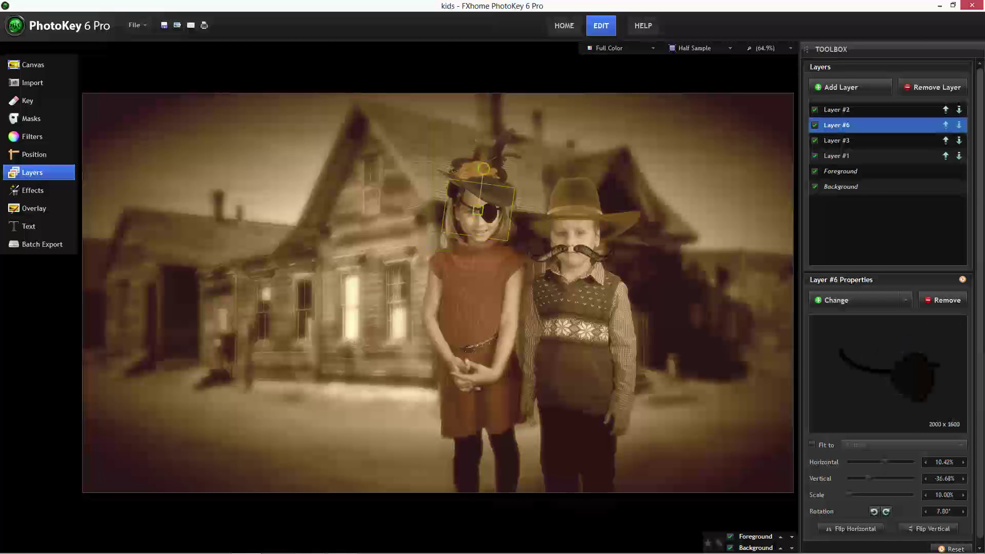
left_click(837, 125)
left_click(837, 156)
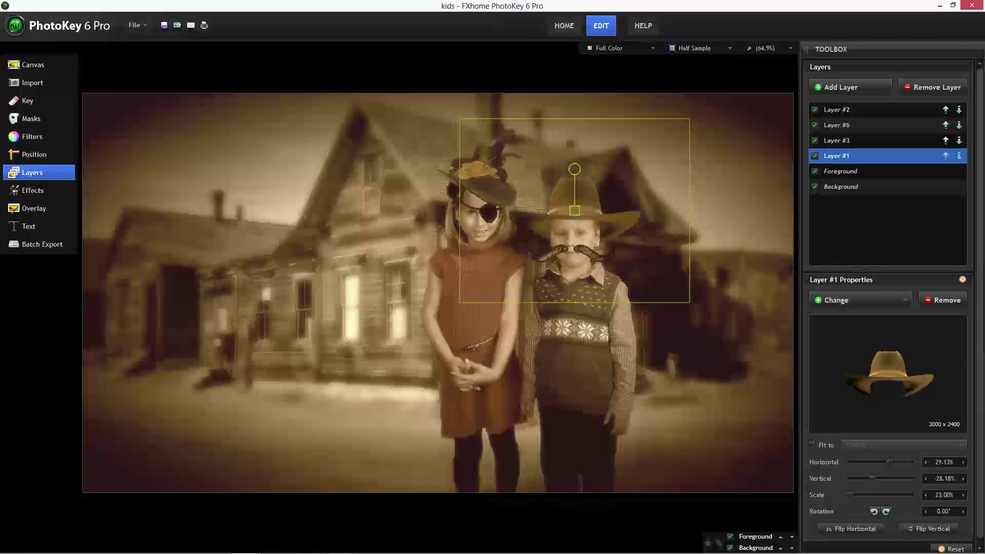
left_click(837, 110)
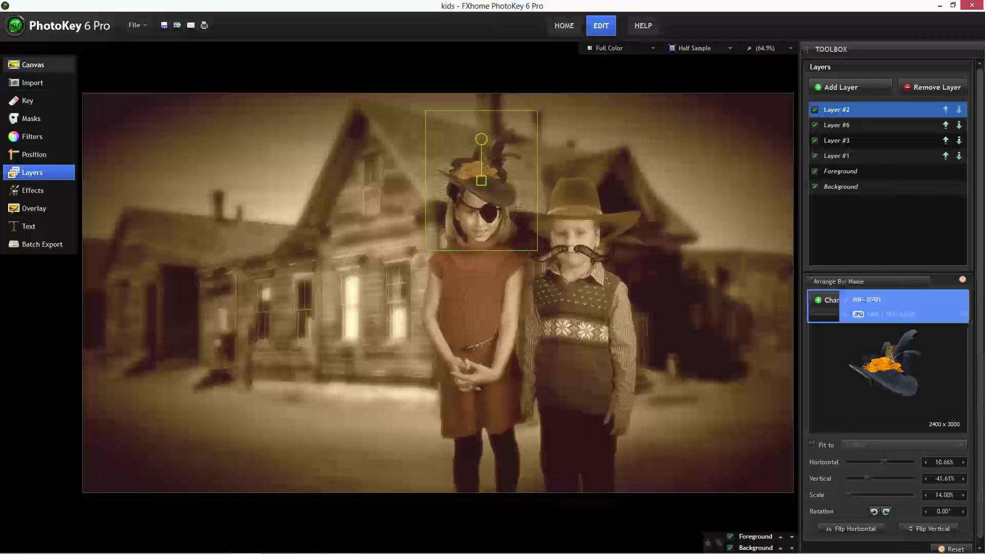
Review the children's green-screen source and key settings, and compare the foreground and background filters down to Depth of Field
left_click(33, 83)
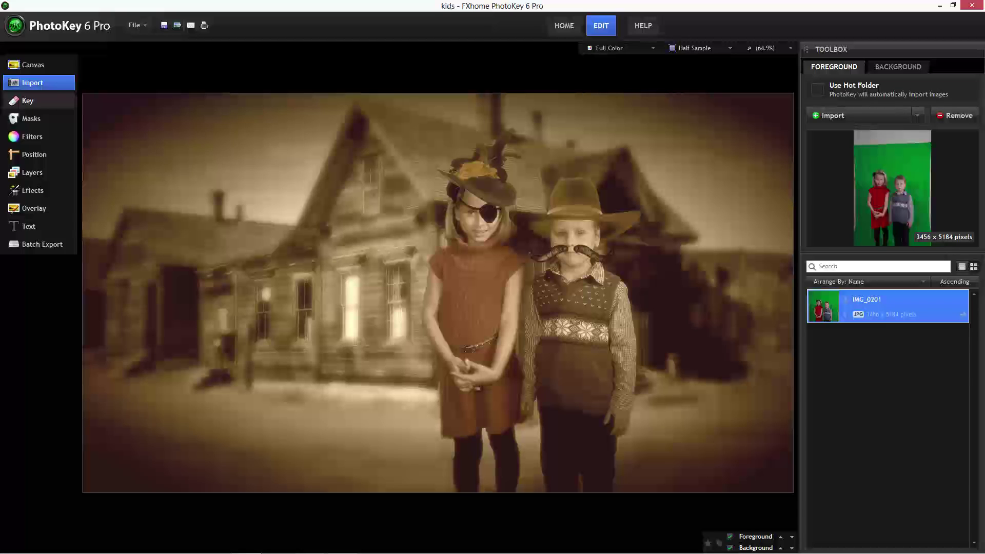
left_click(39, 101)
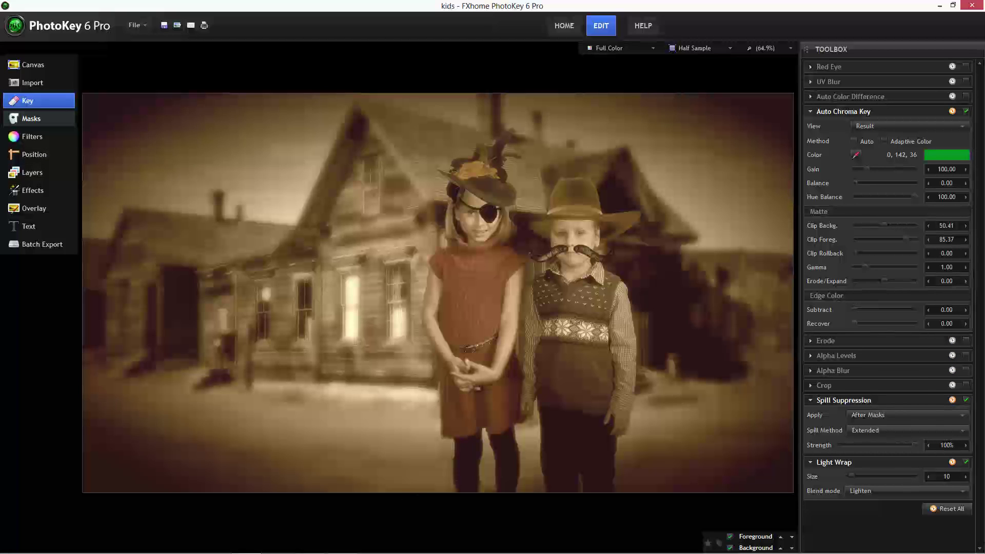
left_click(32, 136)
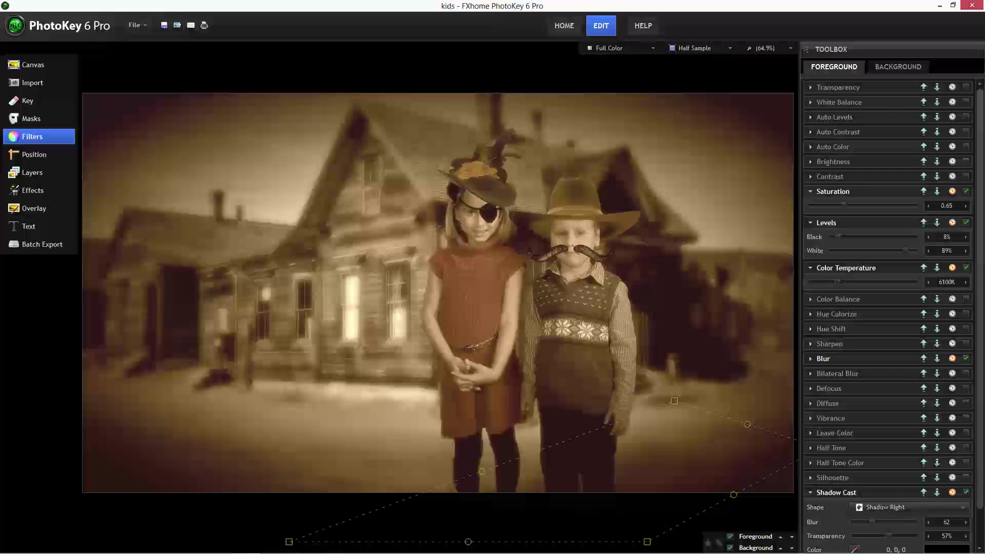
left_click(898, 67)
left_click(834, 66)
left_click(898, 67)
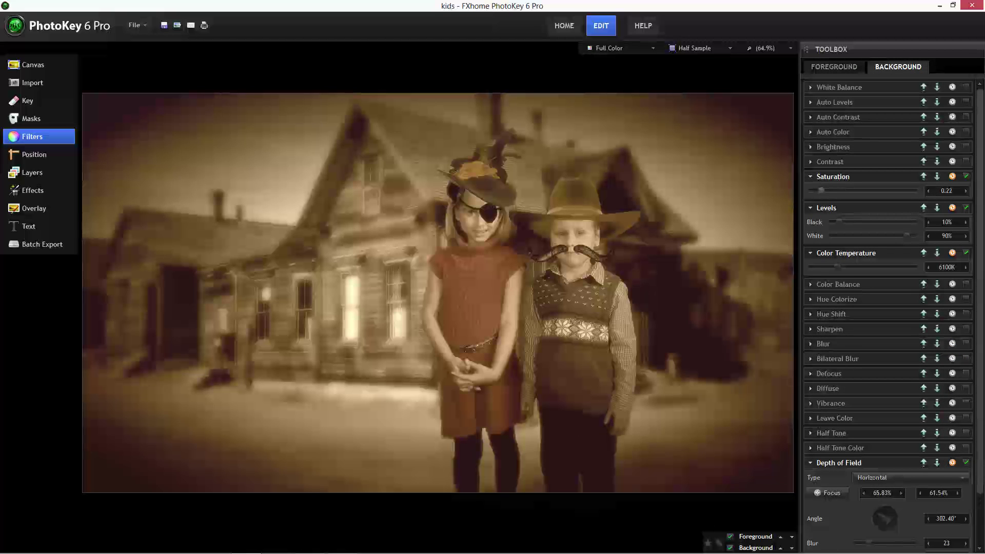
scroll(888, 308, "down", 2)
scroll(888, 308, "up", 2)
scroll(888, 308, "down", 2)
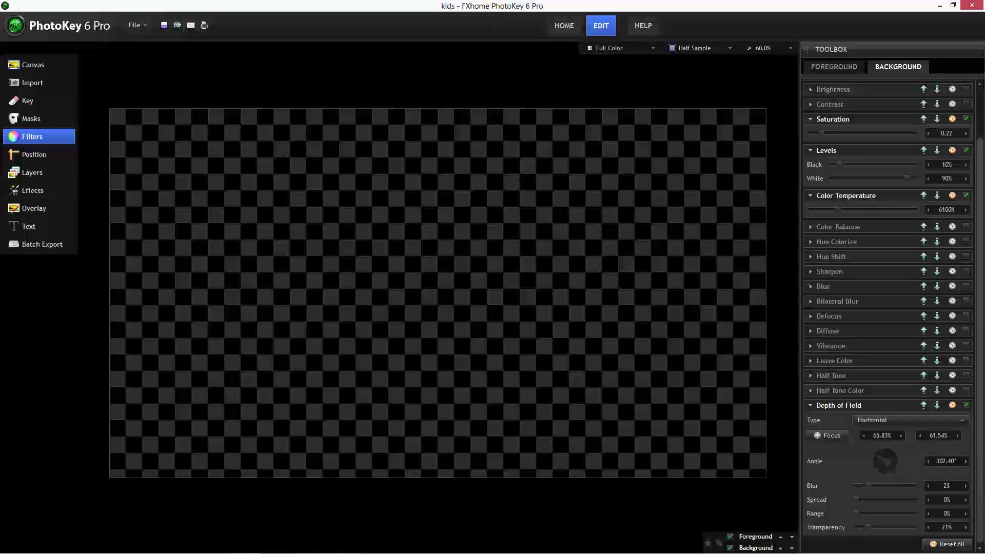
Examine the overall effects on the children's photo, including the Tint settings
left_click(32, 190)
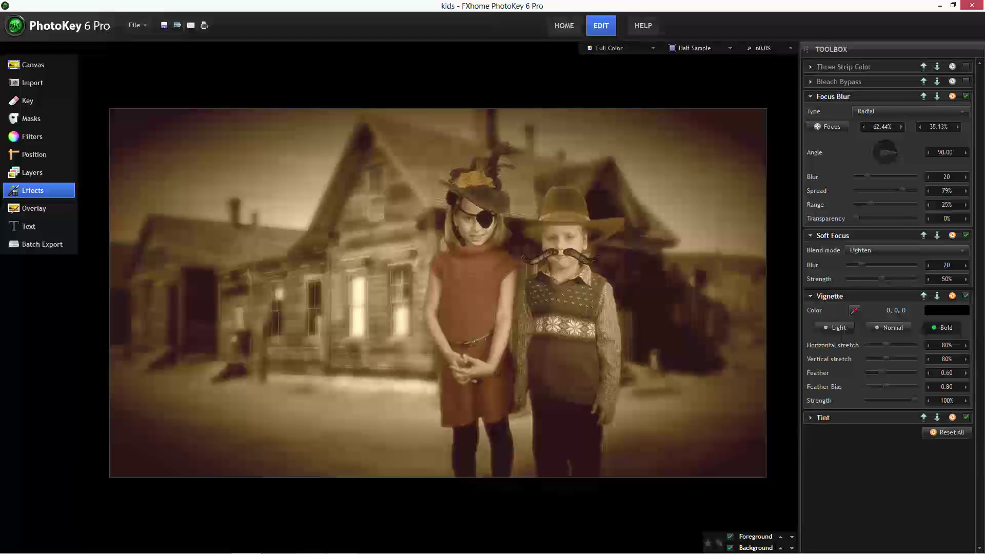
left_click(823, 418)
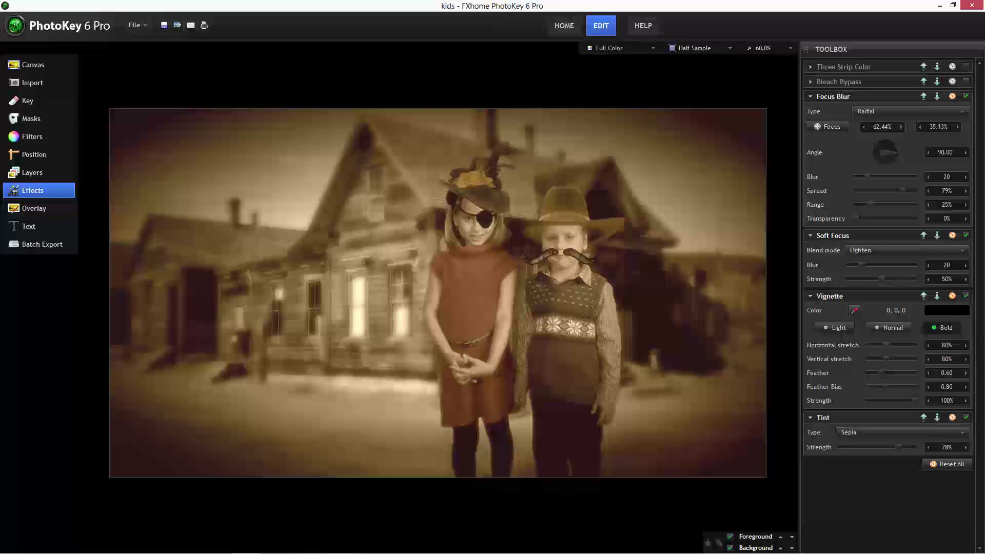
left_click(824, 418)
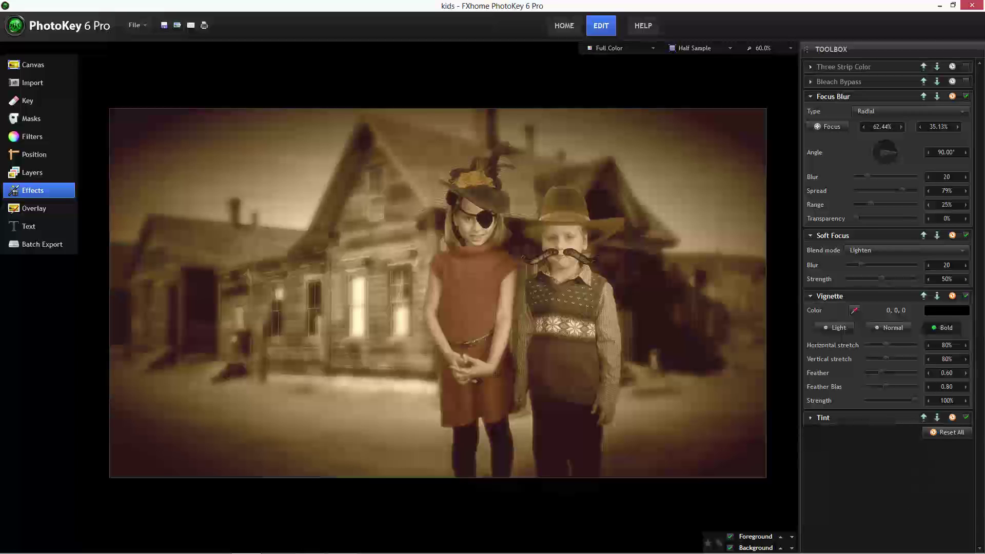